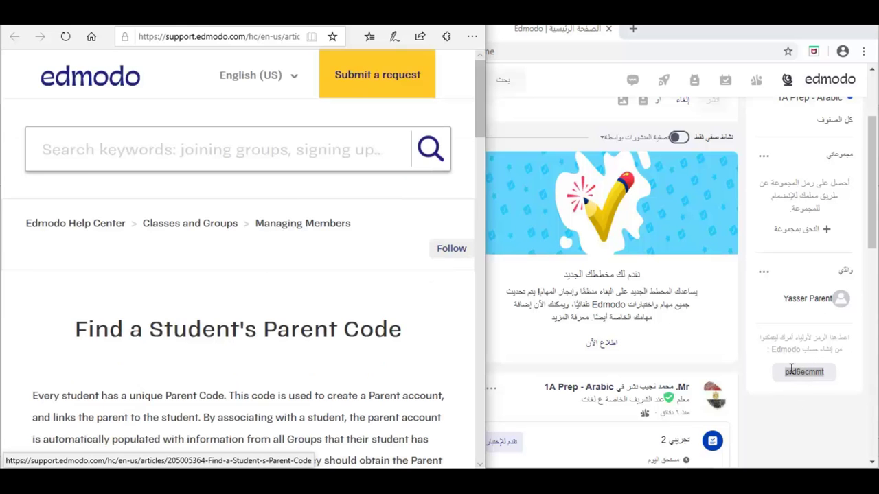
# Step: Read the help article on finding a student's parent code, and close both the article and the parent code dialog
pyautogui.scroll(-8, 259, 351)
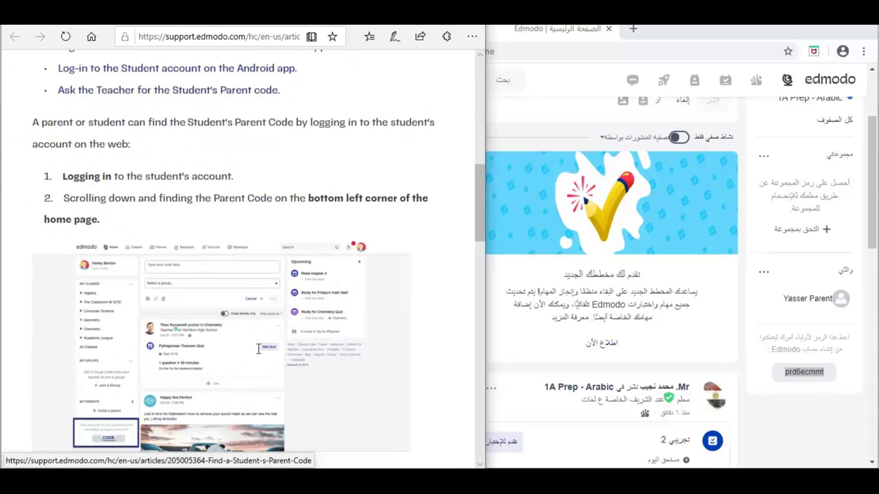
pyautogui.scroll(-3, 258, 349)
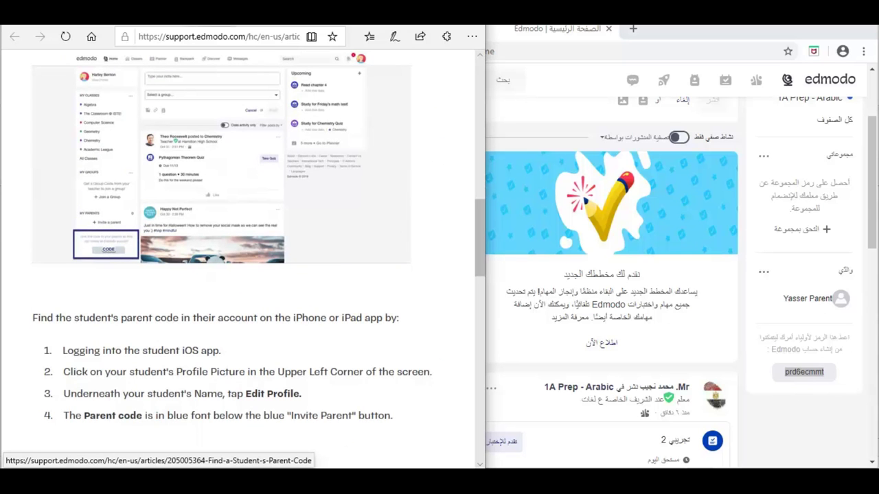
pyautogui.hotkey('ctrl', 'w')
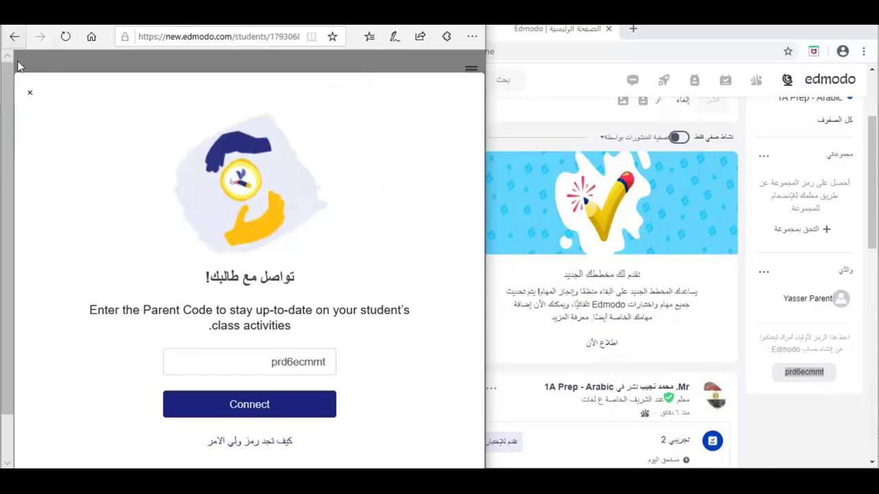
pyautogui.click(30, 96)
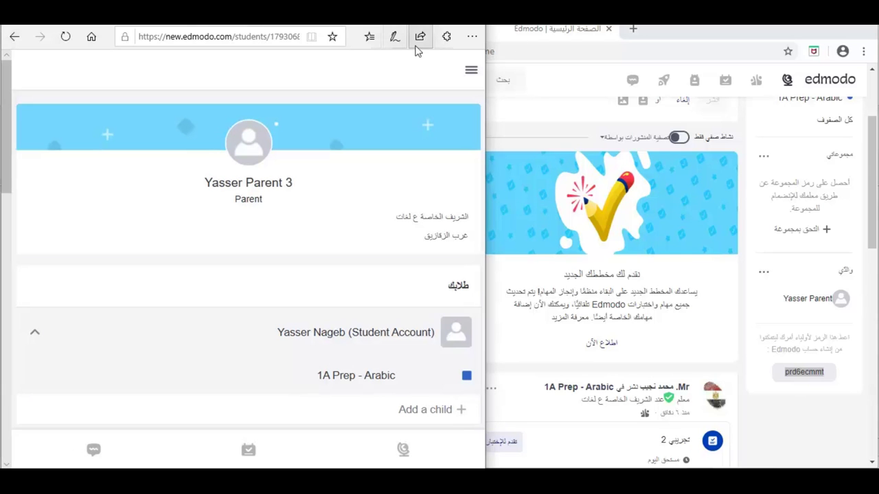
# Step: Maximize the parent account window and view the linked student's account page
pyautogui.click(453, 24)
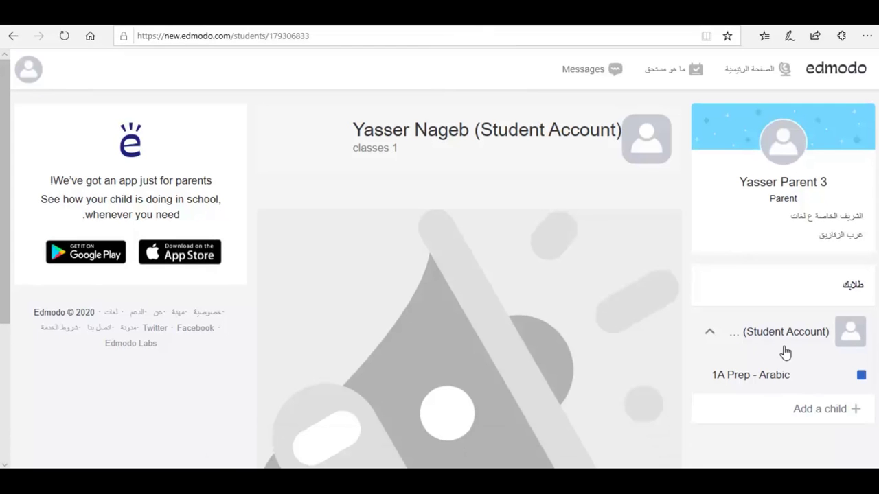
pyautogui.doubleClick(381, 148)
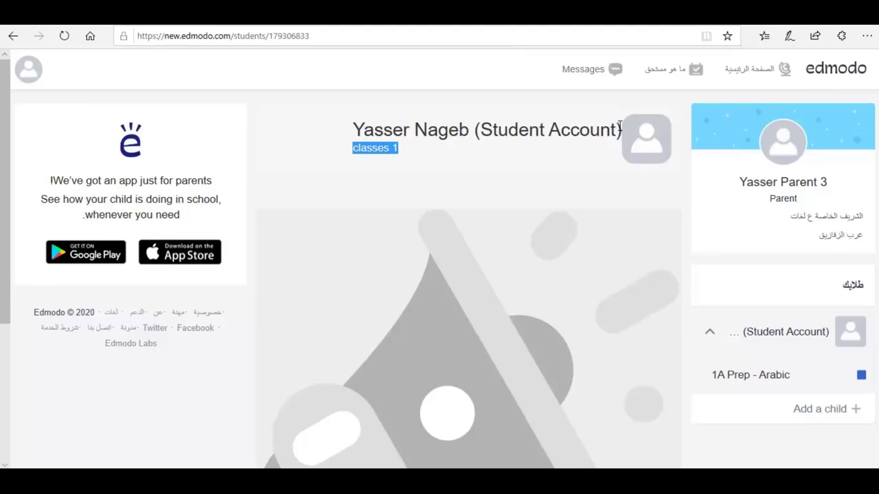
pyautogui.click(761, 334)
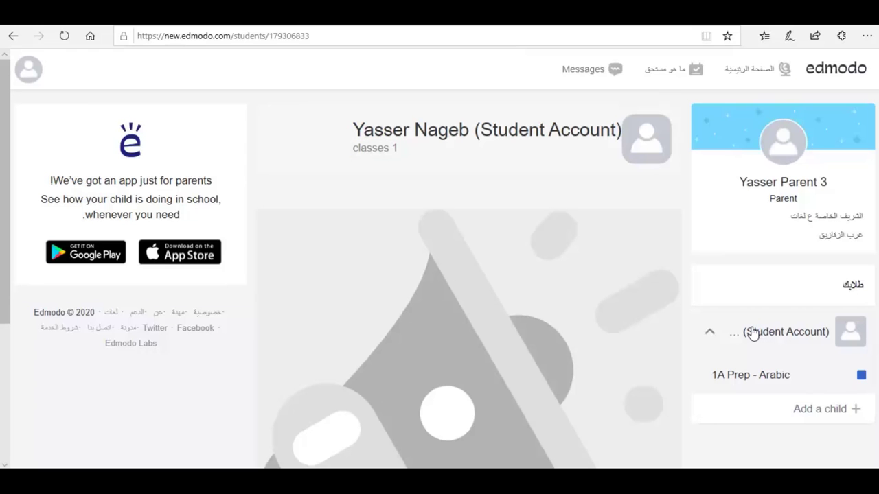
pyautogui.click(33, 73)
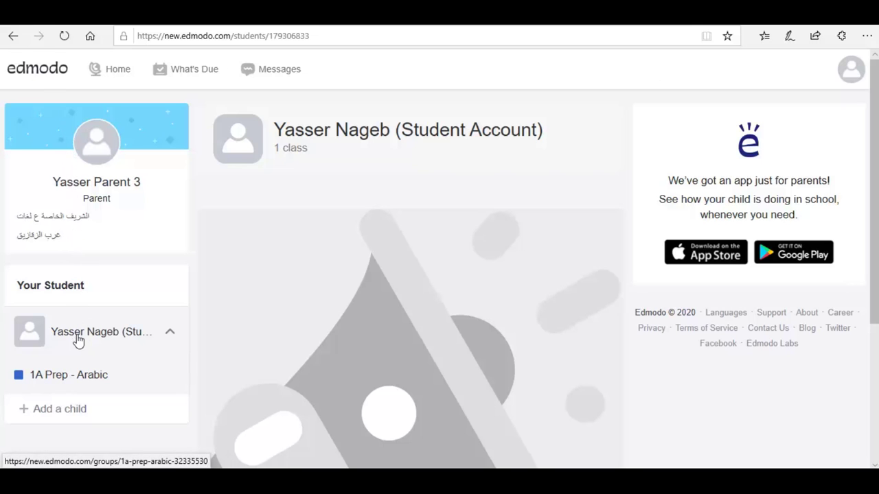
# Step: Open the linked student's 1A Prep - Arabic class and look through its news feed
pyautogui.click(78, 370)
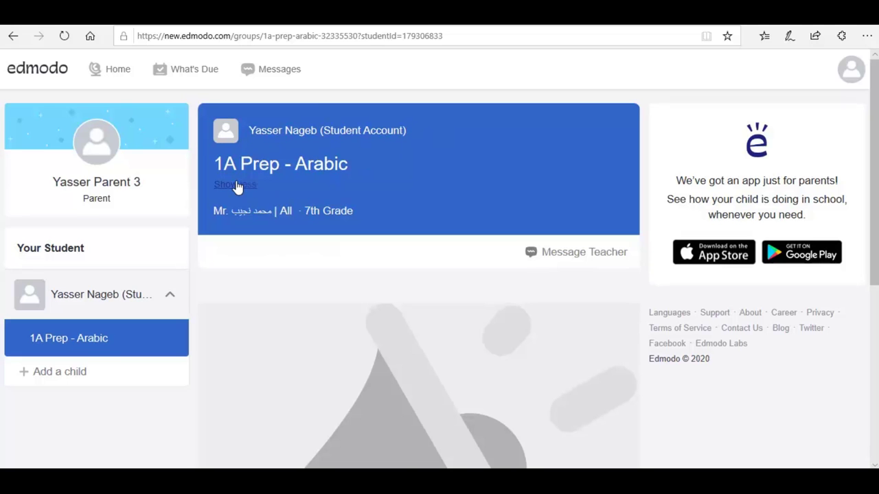
pyautogui.scroll(-5, 359, 191)
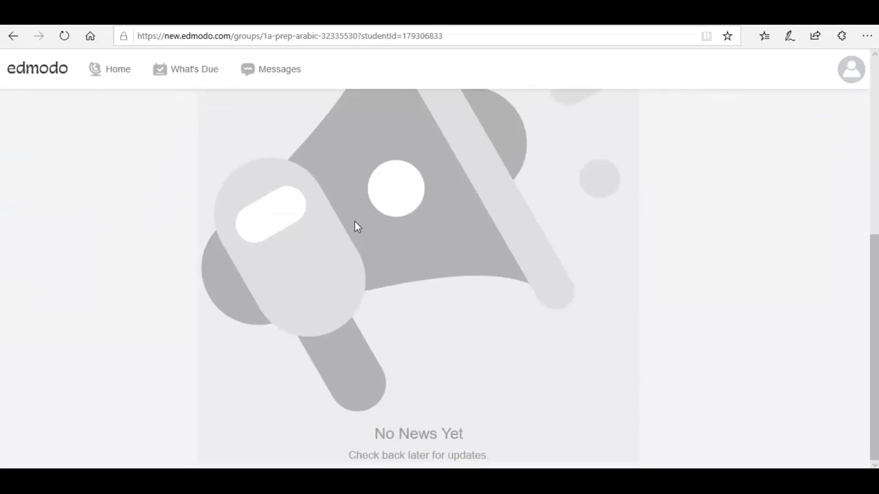
pyautogui.scroll(5, 354, 221)
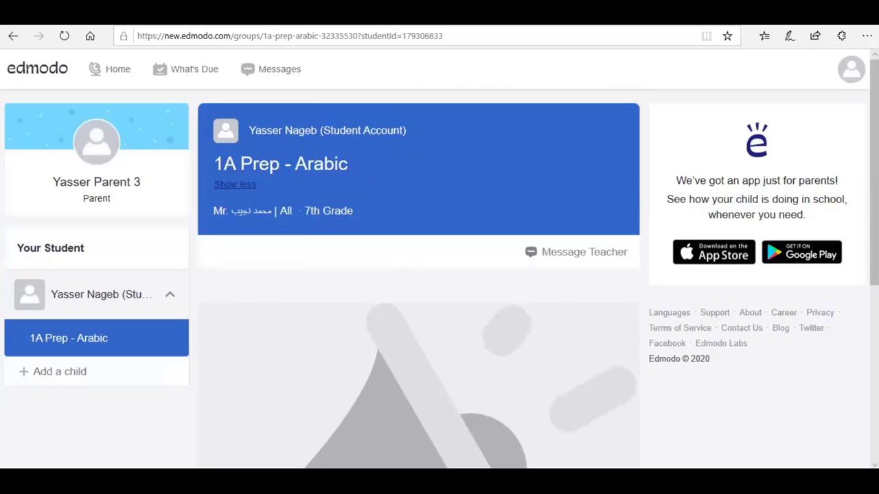
# Step: Switch to the student's Edmodo window, maximize it and open the 1A Prep - Arabic class
pyautogui.hotkey('alt', 'Tab')
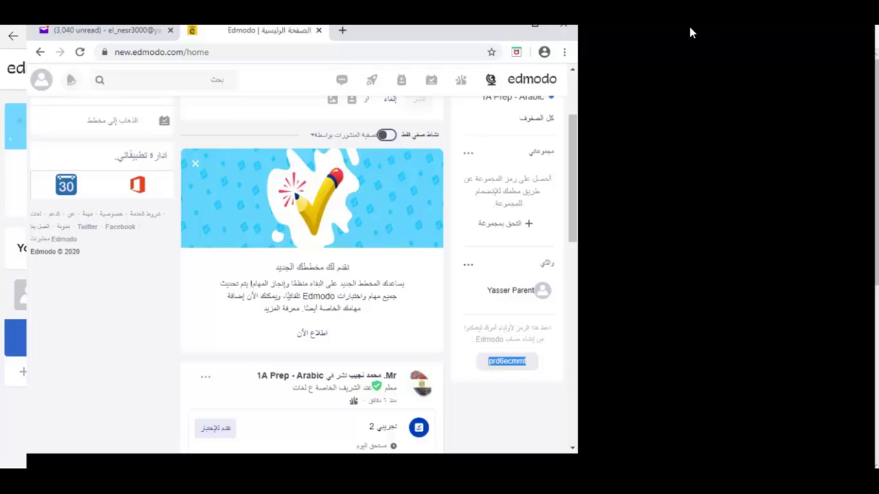
pyautogui.press('super+Up')
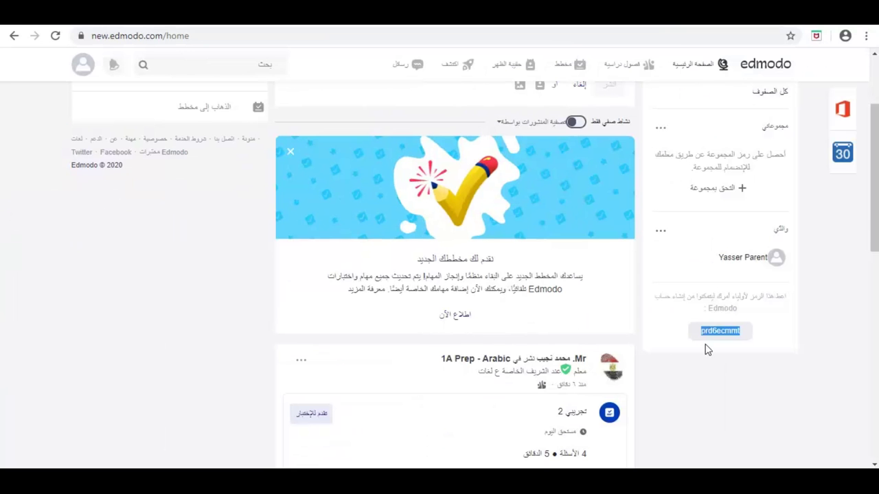
pyautogui.scroll(5, 691, 332)
pyautogui.click(720, 198)
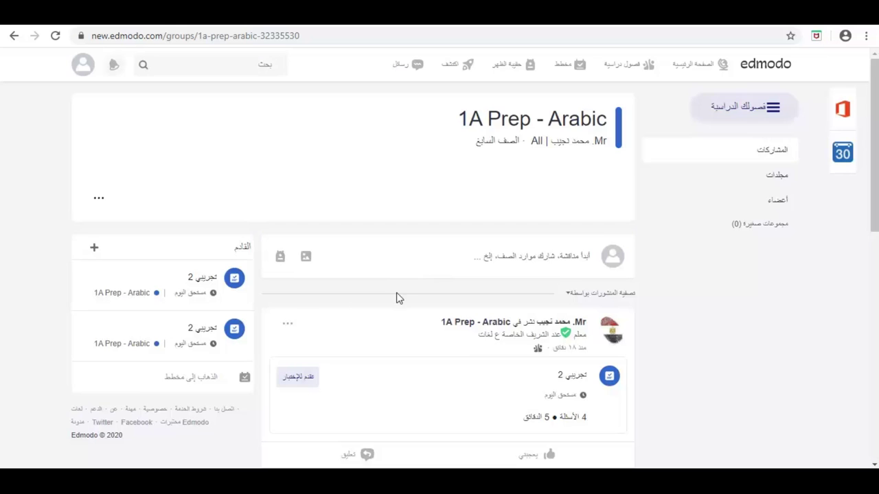
# Step: Open the second upcoming quiz "تجريبي 2" of the class and start taking it
pyautogui.scroll(-1, 398, 296)
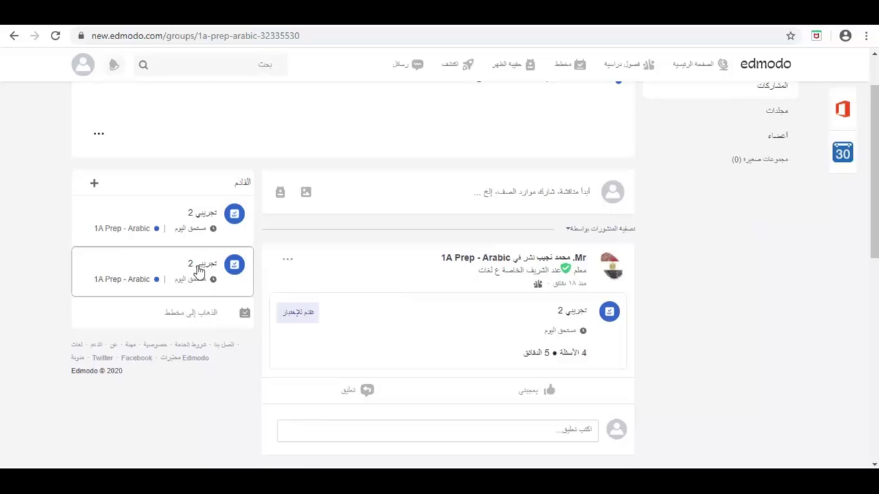
pyautogui.scroll(1, 441, 279)
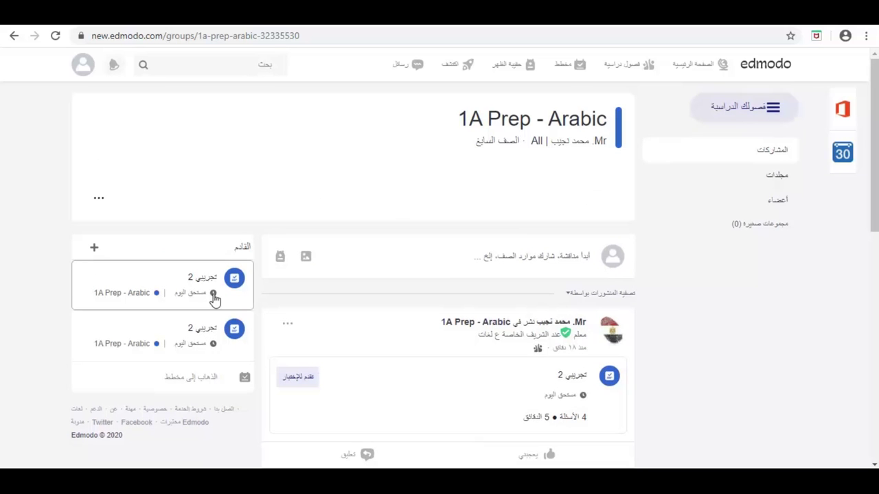
pyautogui.click(190, 325)
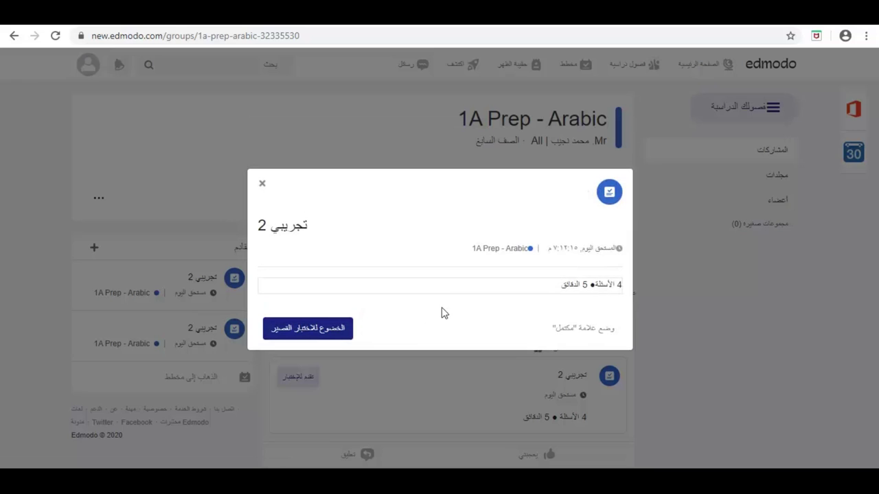
pyautogui.click(328, 335)
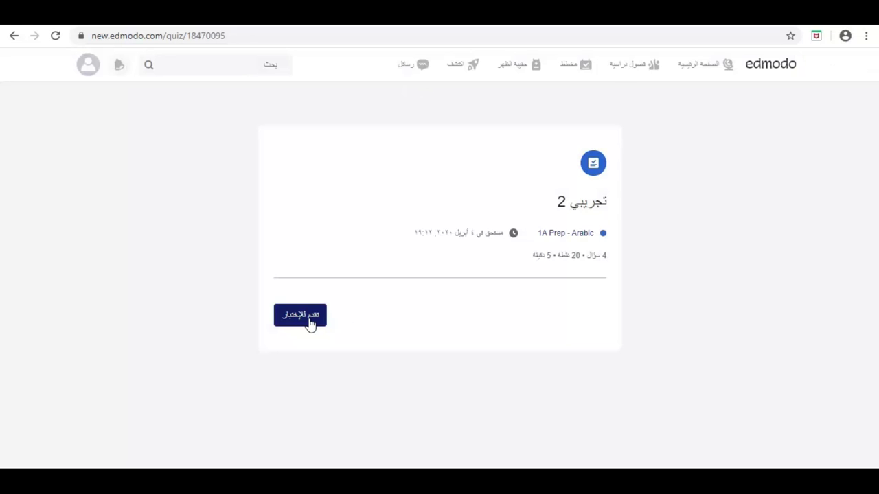
pyautogui.click(310, 325)
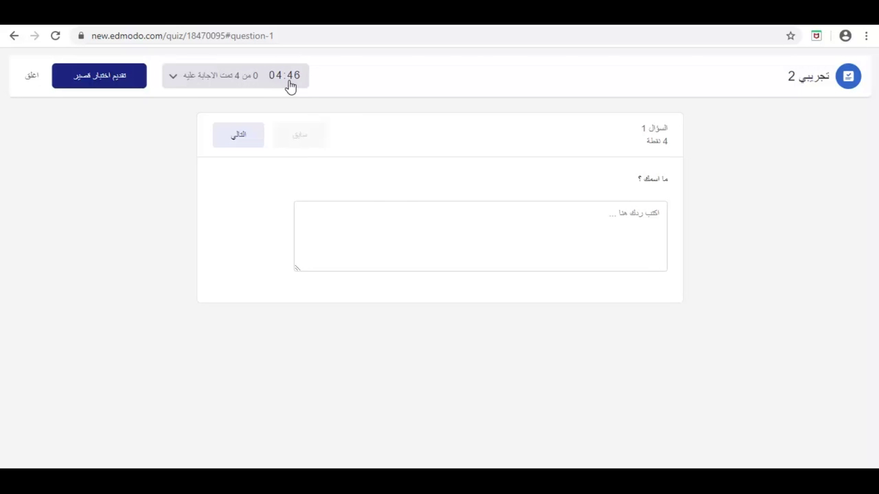
# Step: Check the quiz's question list, answer question 1 with the student's name and continue to question 2
pyautogui.click(177, 78)
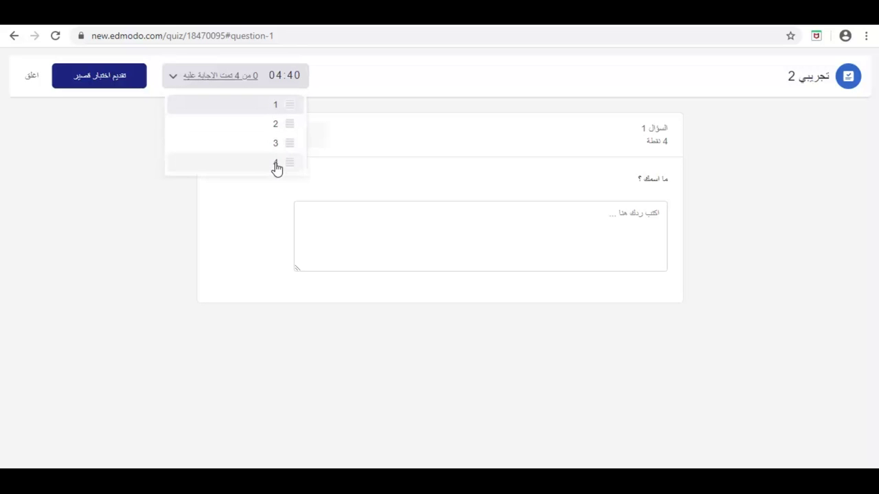
pyautogui.click(623, 214)
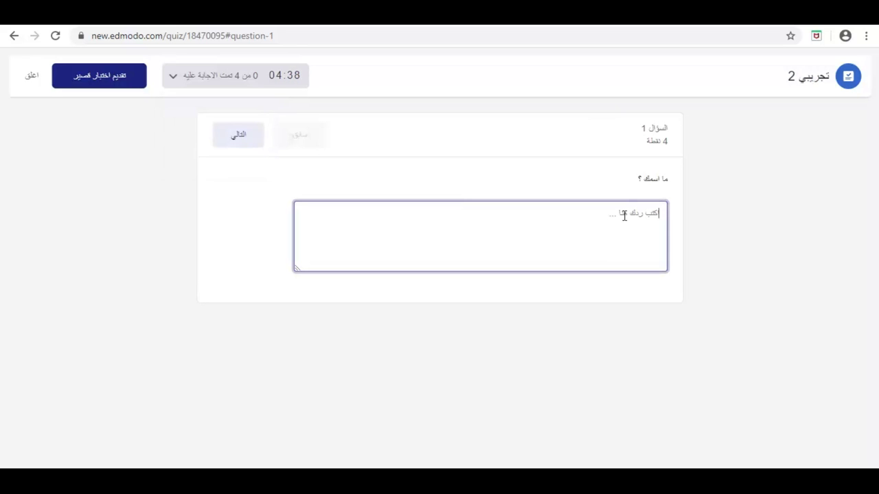
pyautogui.write('dh')
pyautogui.press('BackSpace')
pyautogui.press('BackSpace')
pyautogui.write('يا')
pyautogui.click(239, 136)
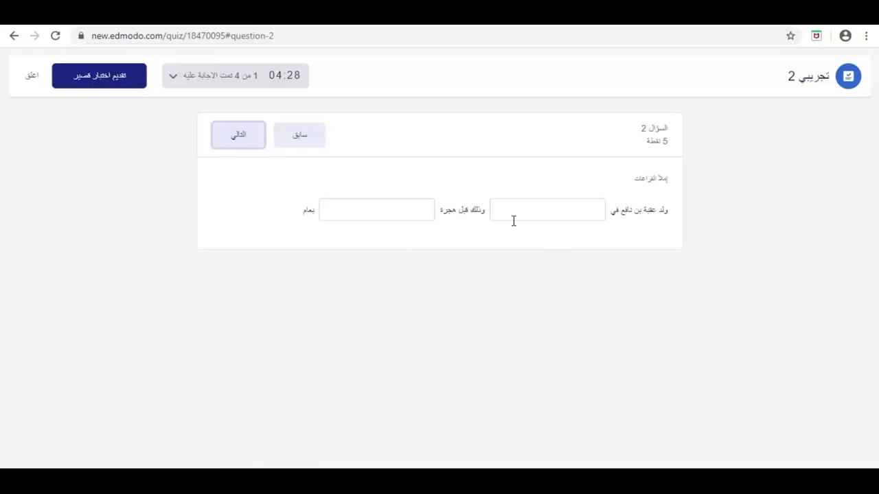
# Step: Skip question 2 and answer question 3 with "صح" and question 4 with option B, "أسامة بن زيد"
pyautogui.click(241, 144)
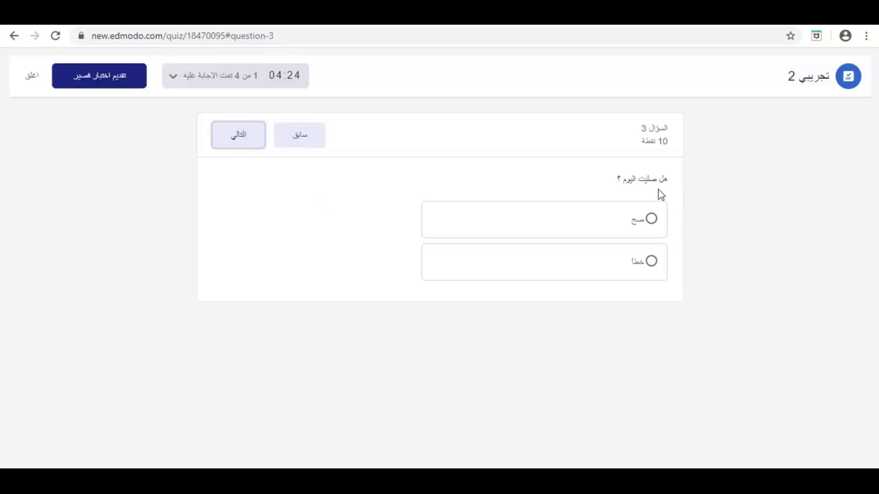
pyautogui.click(637, 225)
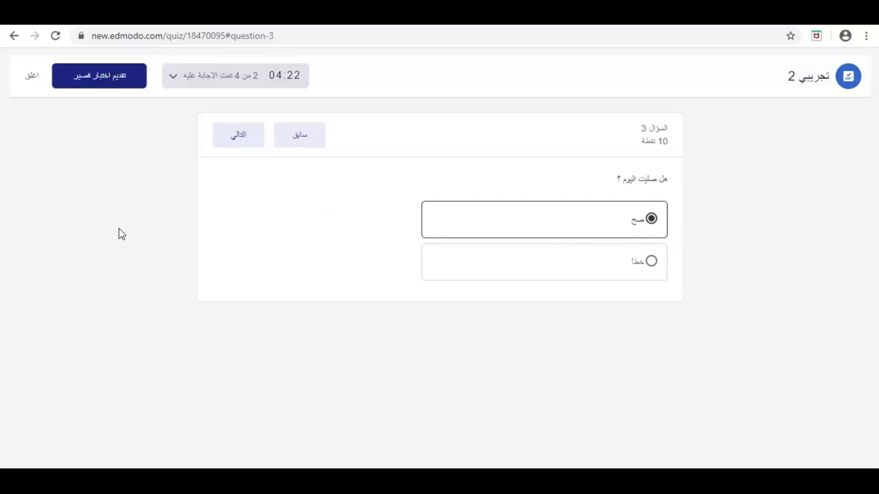
pyautogui.click(240, 148)
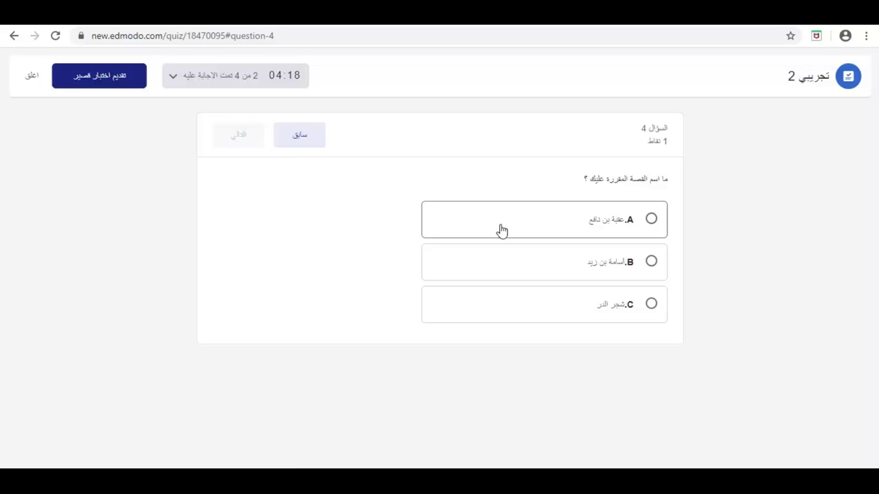
pyautogui.click(501, 279)
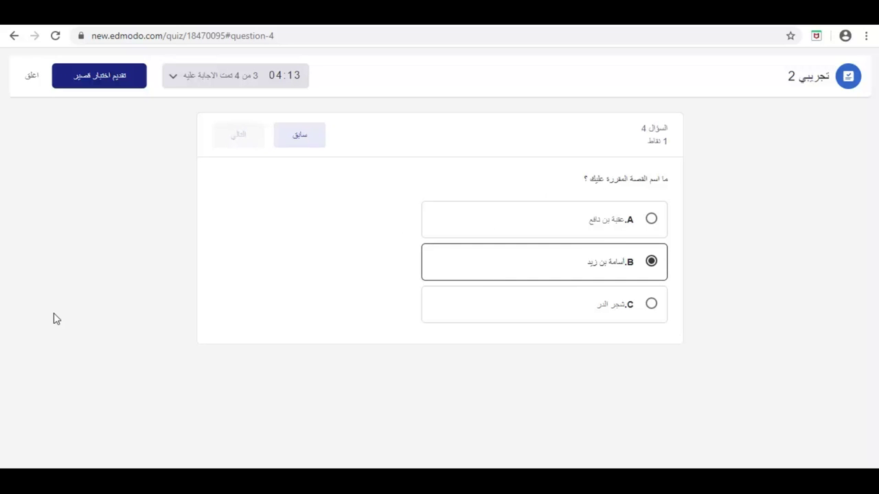
# Step: Return to the unanswered question 2 and fill its blanks with "مكة" and "الرسول"
pyautogui.click(171, 77)
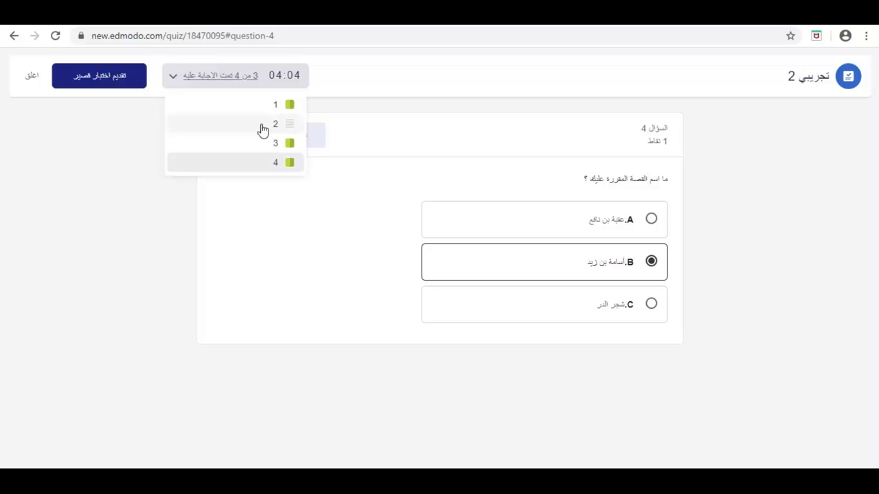
pyautogui.click(498, 141)
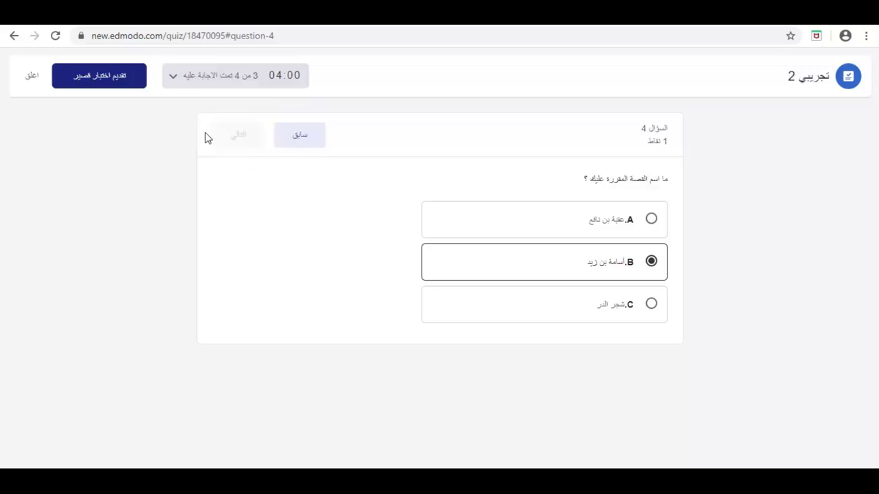
pyautogui.click(173, 81)
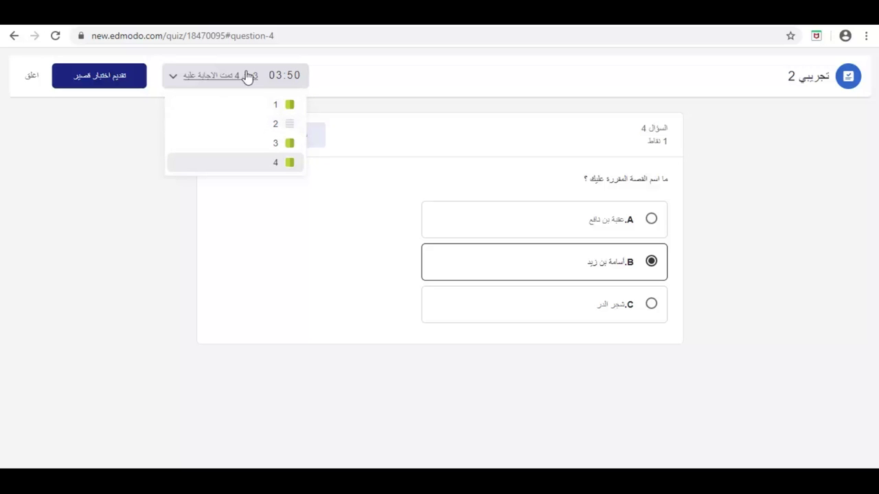
pyautogui.click(287, 129)
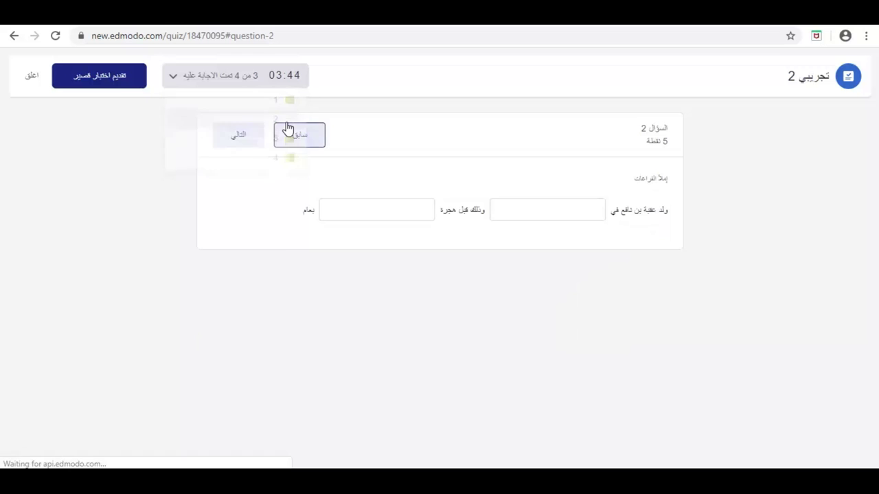
pyautogui.click(524, 209)
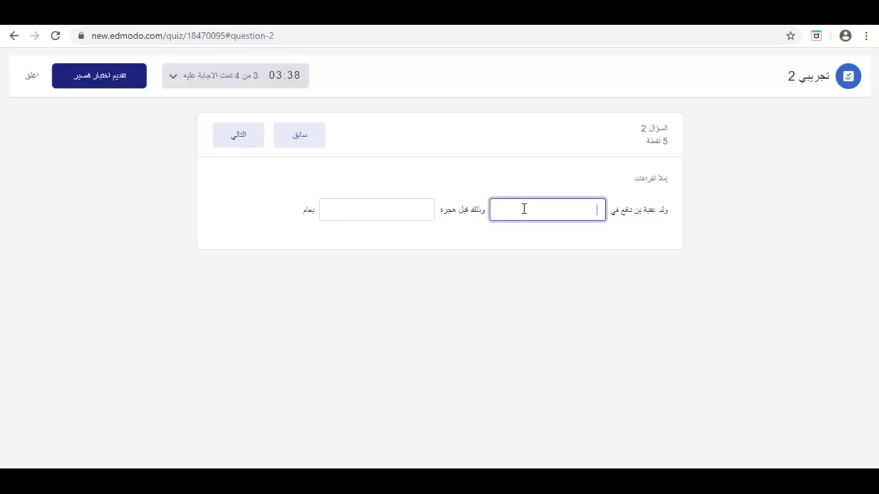
pyautogui.press('Tab')
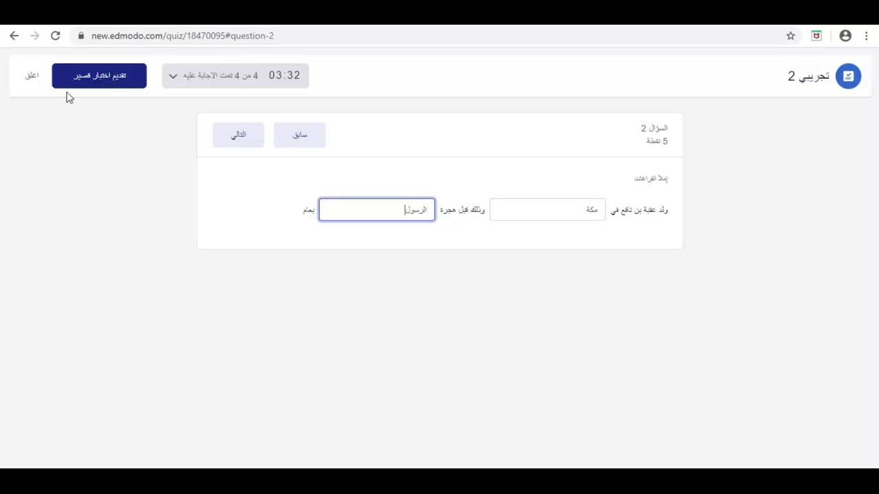
# Step: Open the quiz submission confirmation and return to the quiz without submitting
pyautogui.click(114, 79)
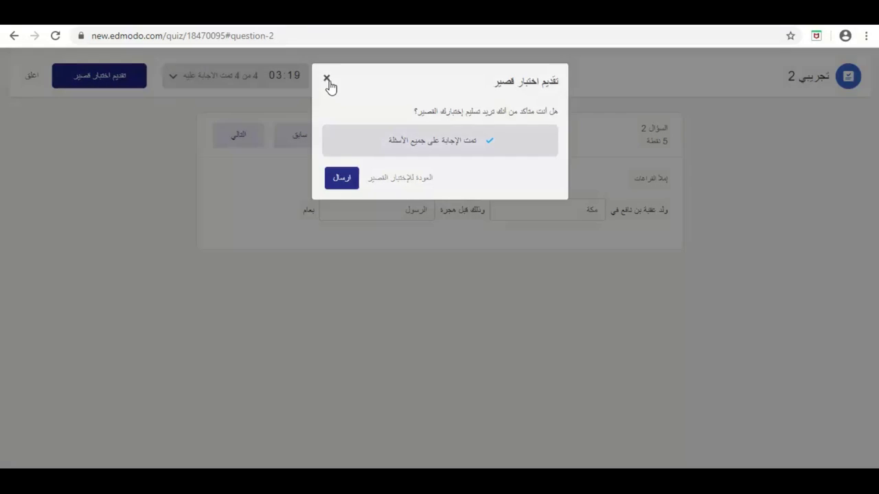
pyautogui.click(330, 85)
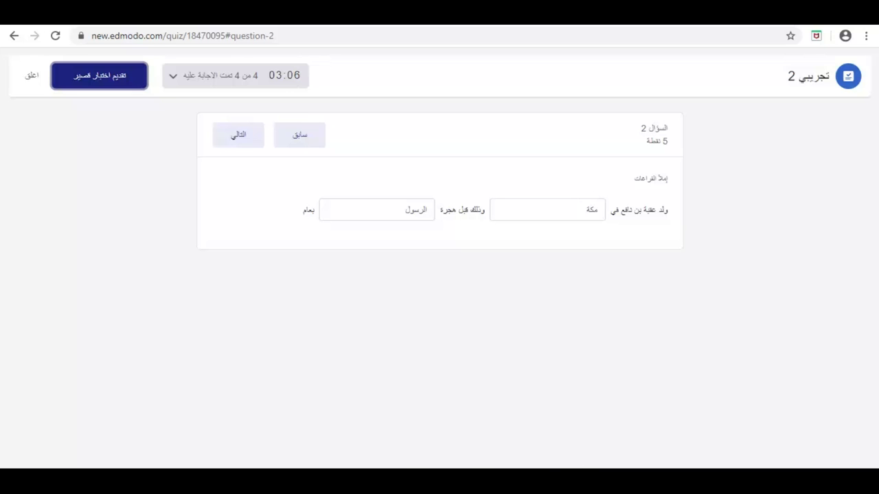
# Step: Switch to the browser window with the teacher's Edmodo account and open the 1A Prep - Arabic class
pyautogui.click(489, 481)
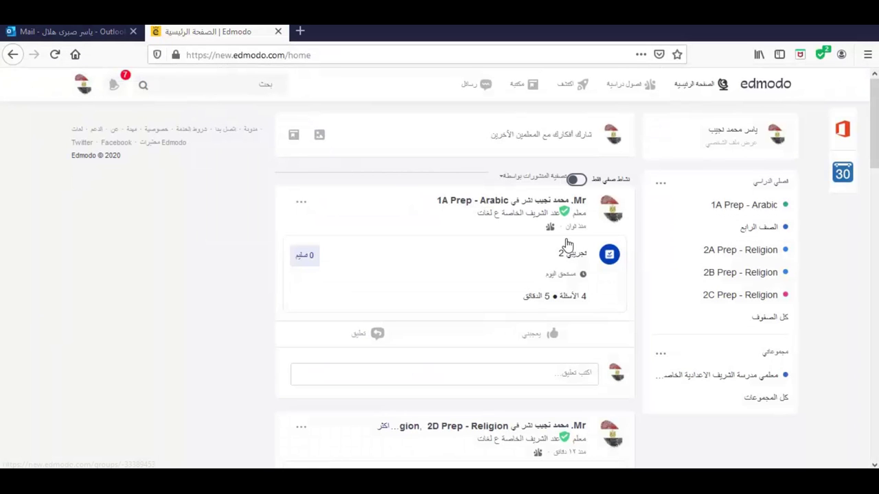
pyautogui.click(731, 206)
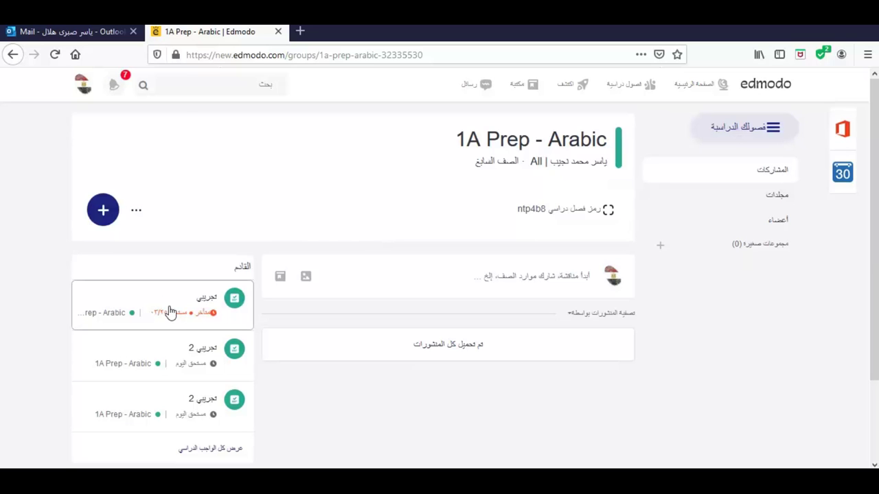
# Step: Open the quiz "تجريبي" from the student's submission notification and start grading that student's submission
pyautogui.click(110, 93)
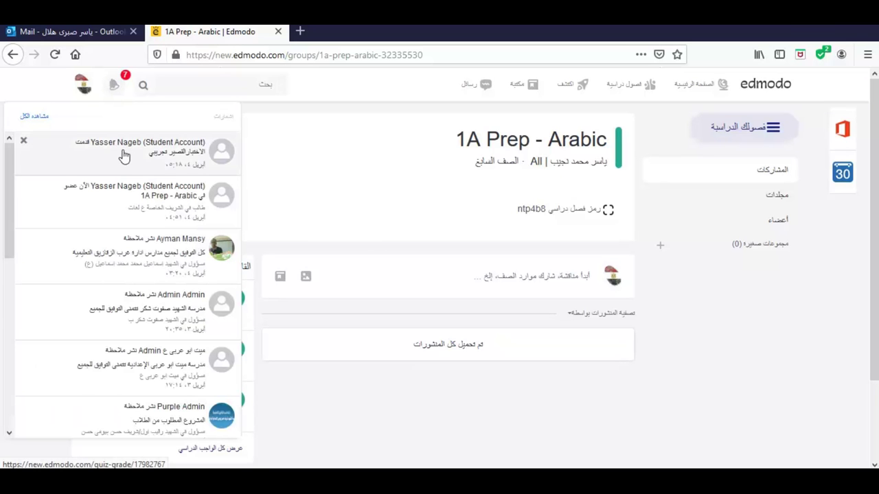
pyautogui.click(120, 201)
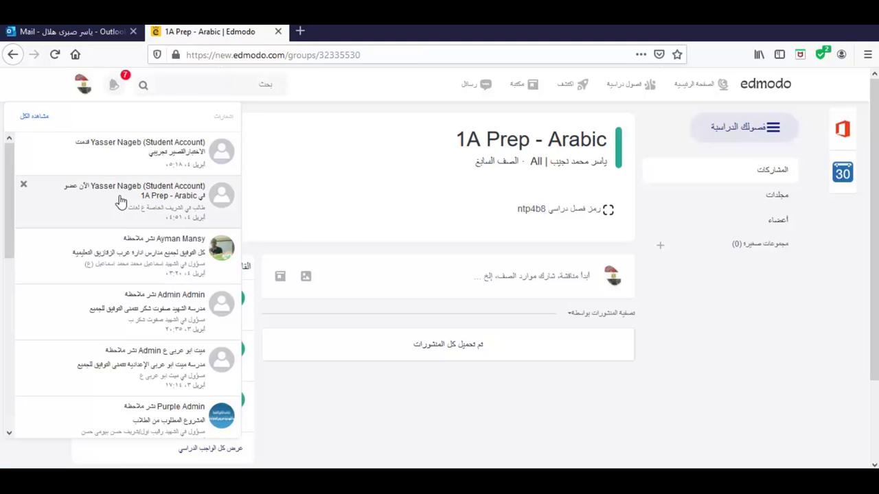
pyautogui.click(137, 146)
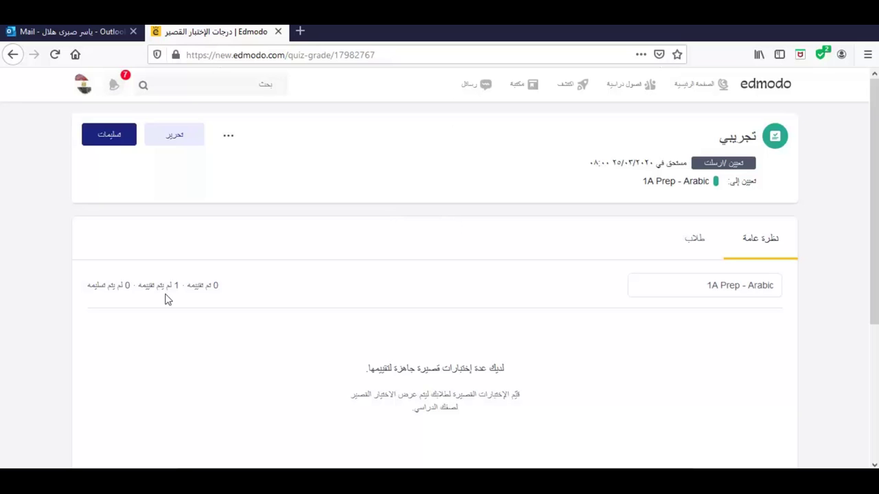
pyautogui.click(690, 238)
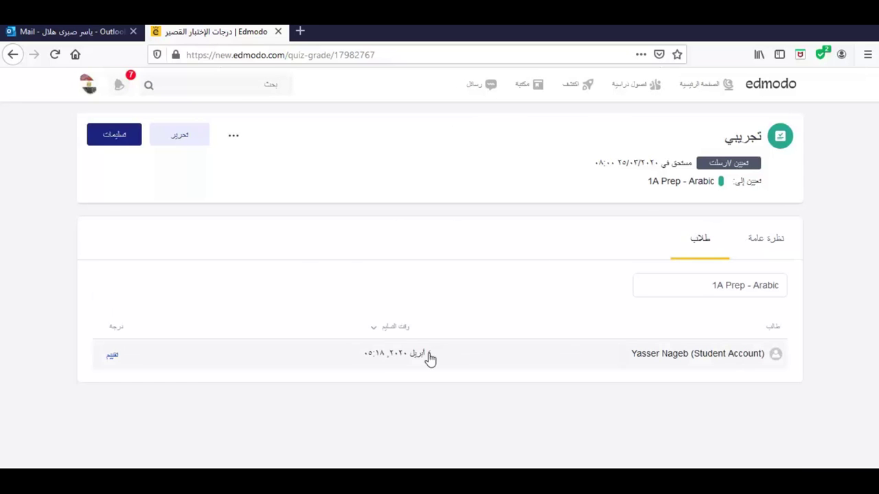
pyautogui.click(113, 360)
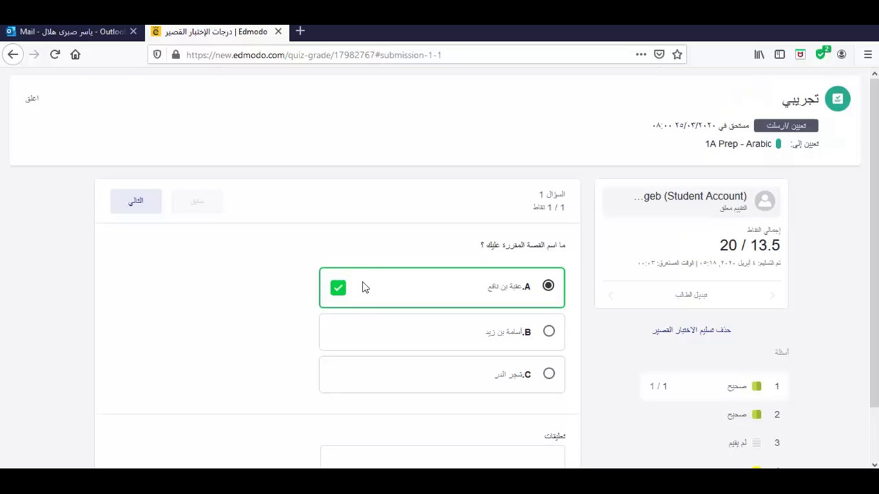
# Step: Review the student's answer to question 1, add the comment "أحسنت" and continue to question 2
pyautogui.scroll(-1, 356, 317)
pyautogui.scroll(-1, 385, 330)
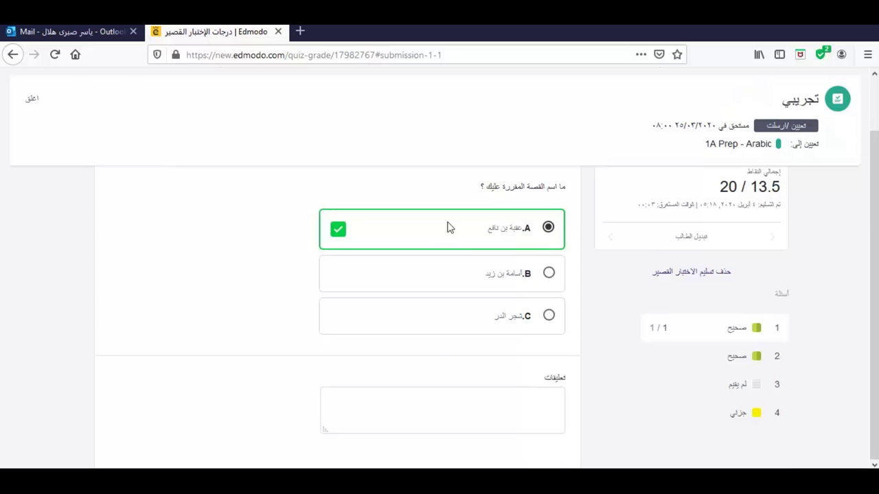
pyautogui.scroll(1, 431, 255)
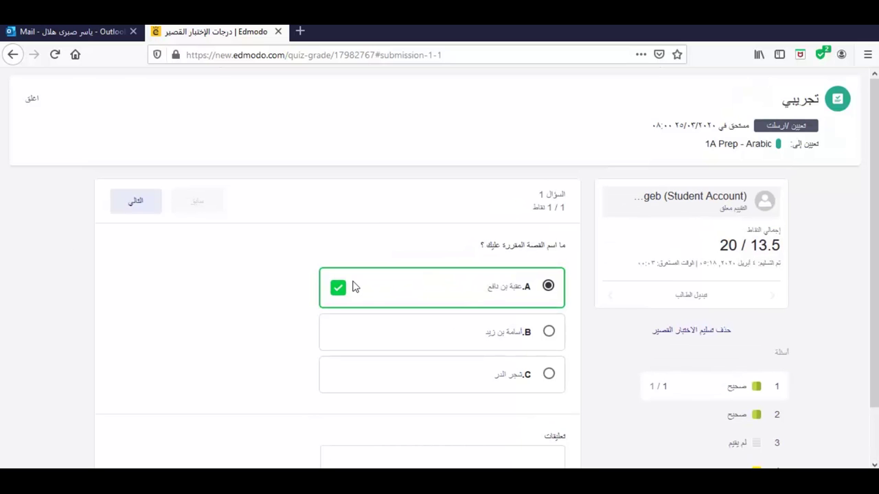
pyautogui.scroll(-1, 398, 349)
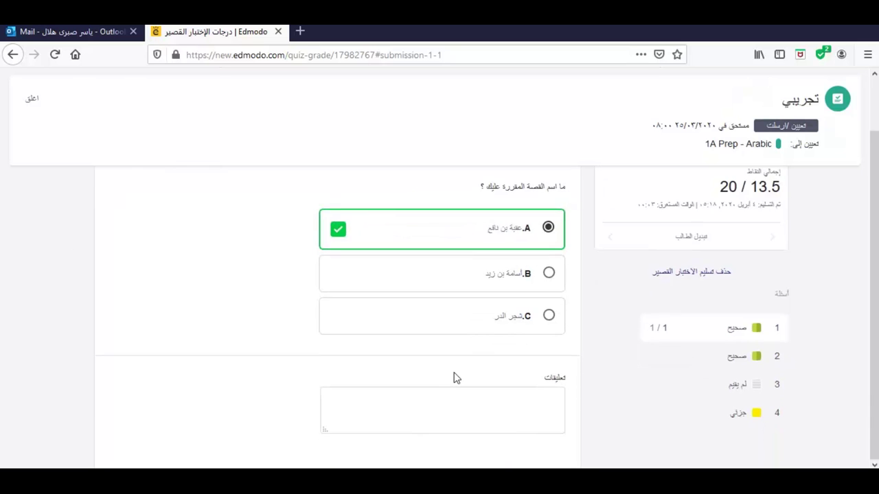
pyautogui.click(451, 395)
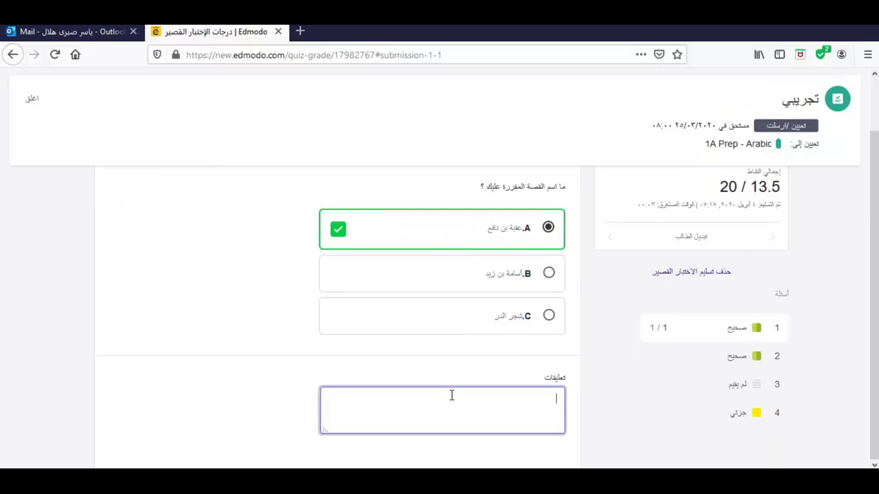
pyautogui.write('أحسنت')
pyautogui.scroll(1, 261, 371)
pyautogui.click(136, 203)
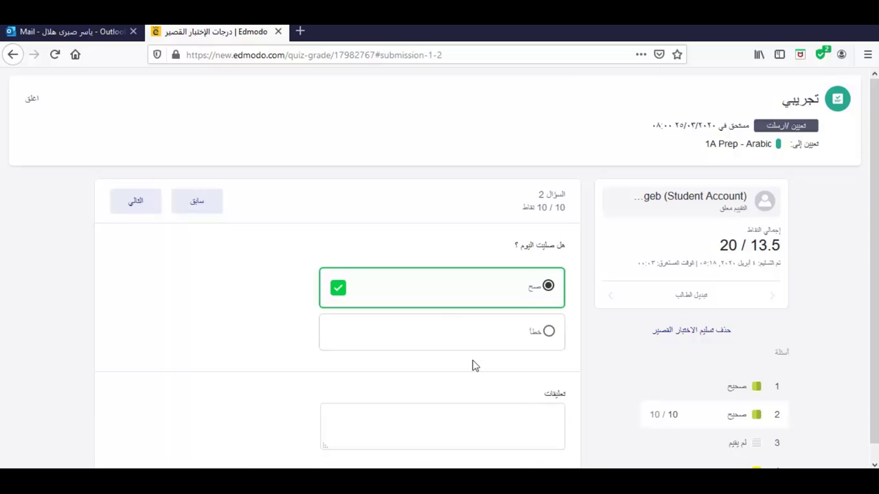
# Step: Add the comment "بارك الله فيك" to question 2 and continue to question 3
pyautogui.click(492, 424)
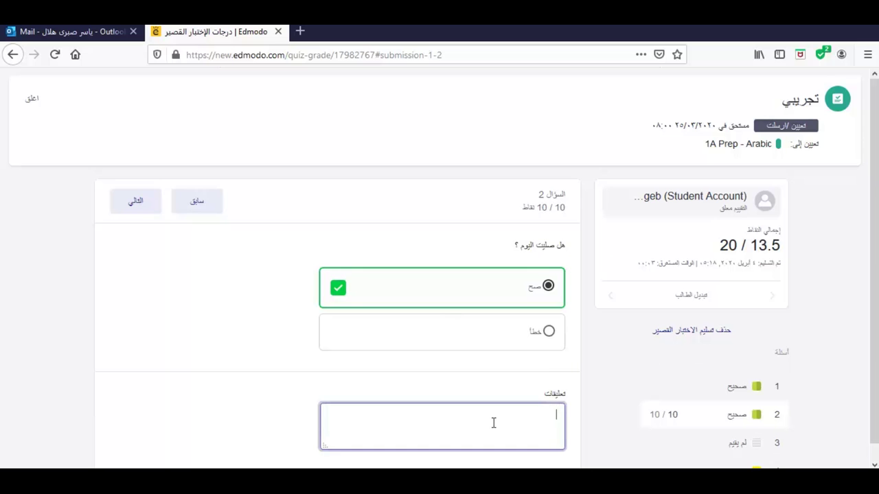
pyautogui.write('بارك الله فيك')
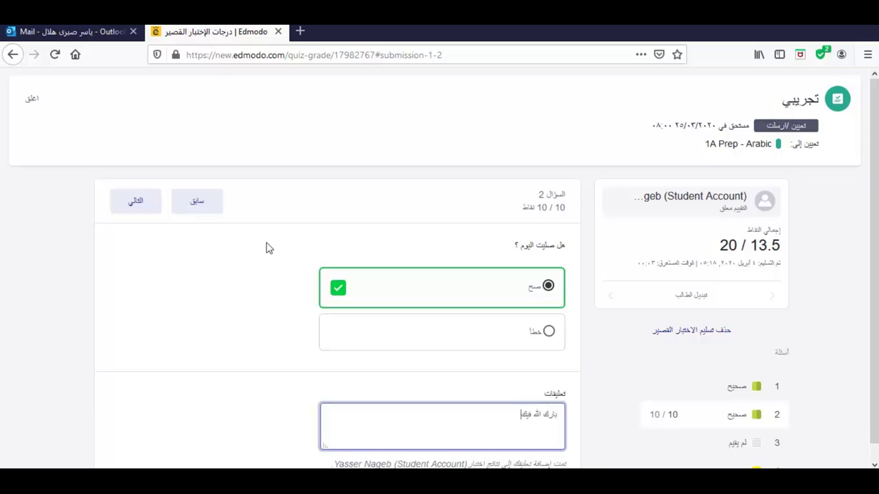
pyautogui.click(136, 202)
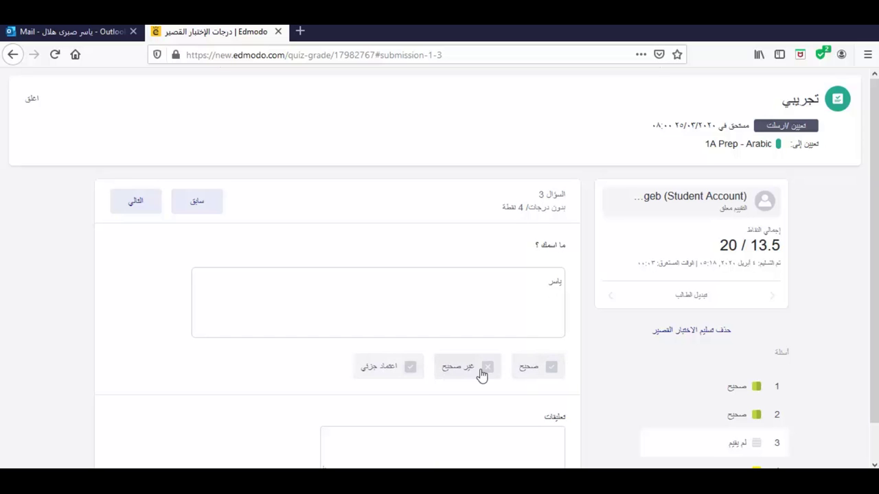
# Step: Give question 3 partial credit of 2.5 points with the comment "الإجابة ليست كاملة" and continue to question 4
pyautogui.click(382, 375)
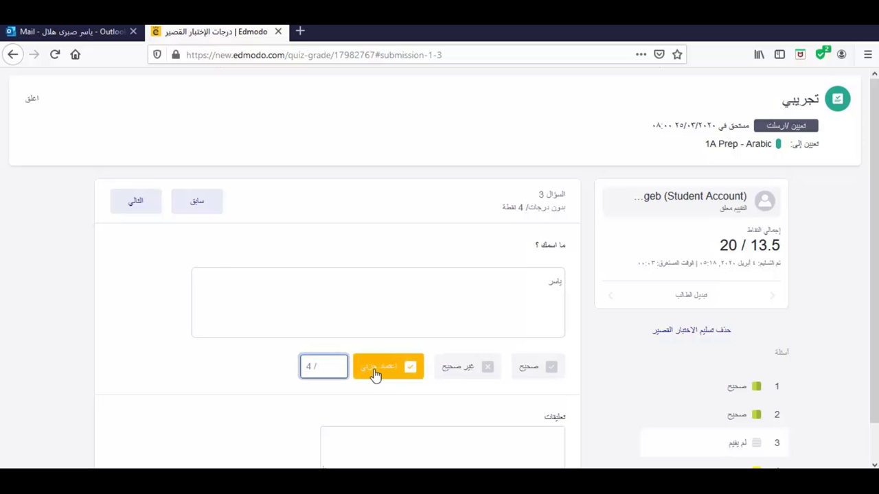
pyautogui.write('2.5')
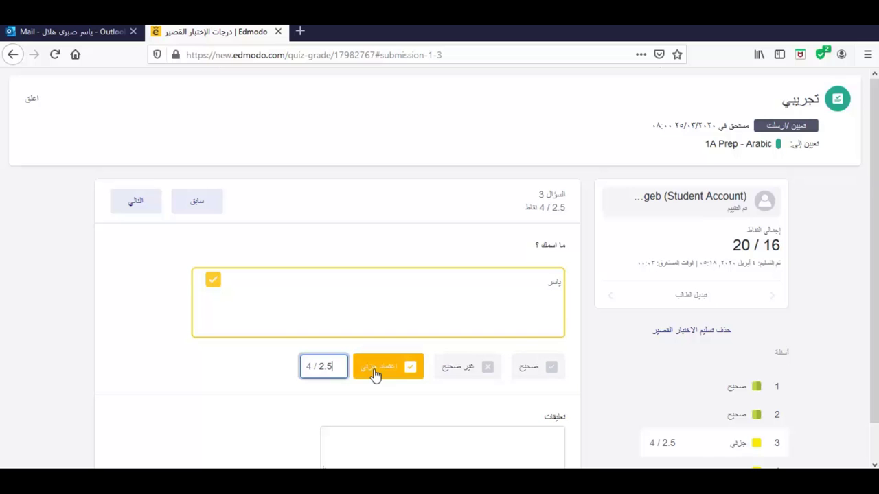
pyautogui.click(461, 442)
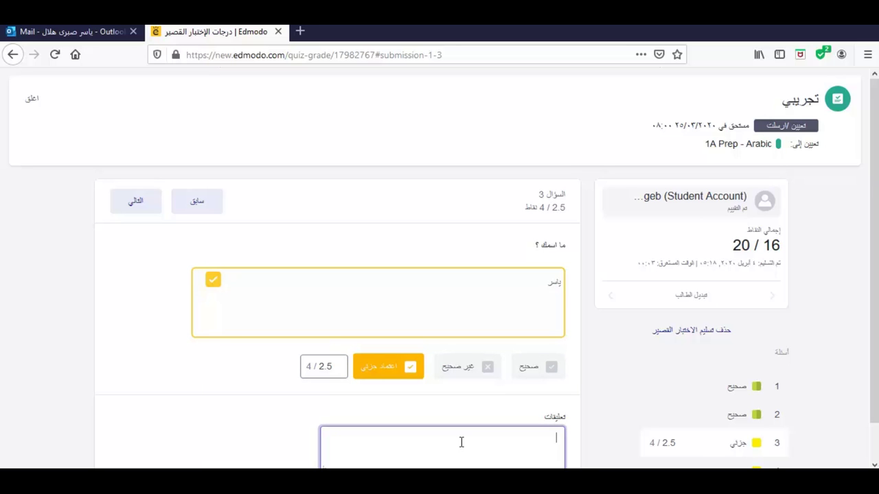
pyautogui.write('الإجابة ليست كاملة')
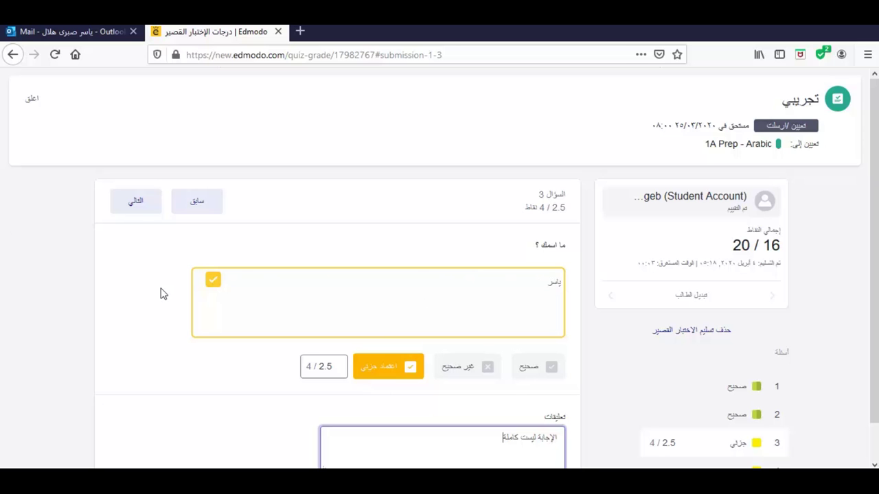
pyautogui.click(137, 212)
pyautogui.click(137, 206)
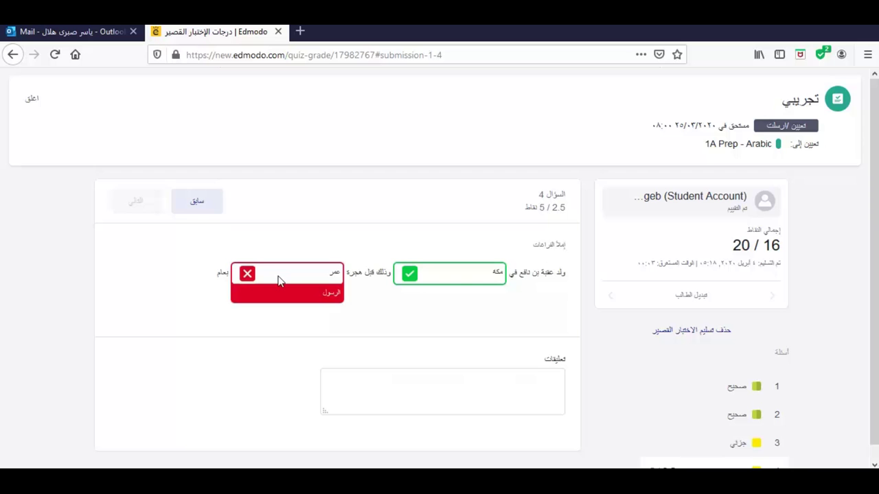
# Step: Add the comment "تأكد من الإجابة الصحيحة بارك الله فيك" to the fill-in-the-blanks question 4
pyautogui.scroll(-1, 278, 280)
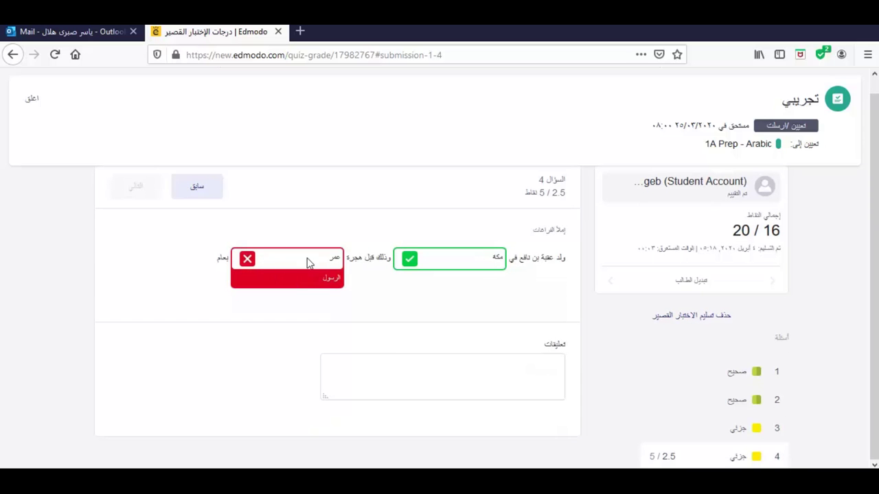
pyautogui.click(453, 363)
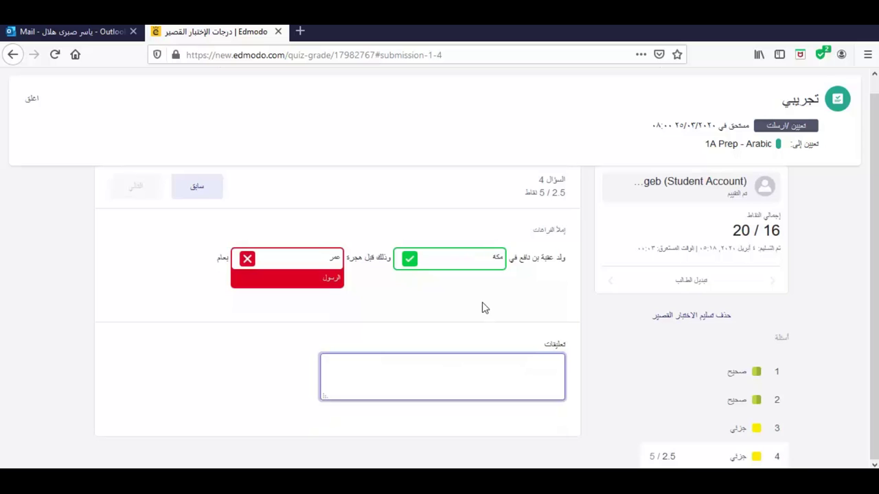
pyautogui.write('تأك')
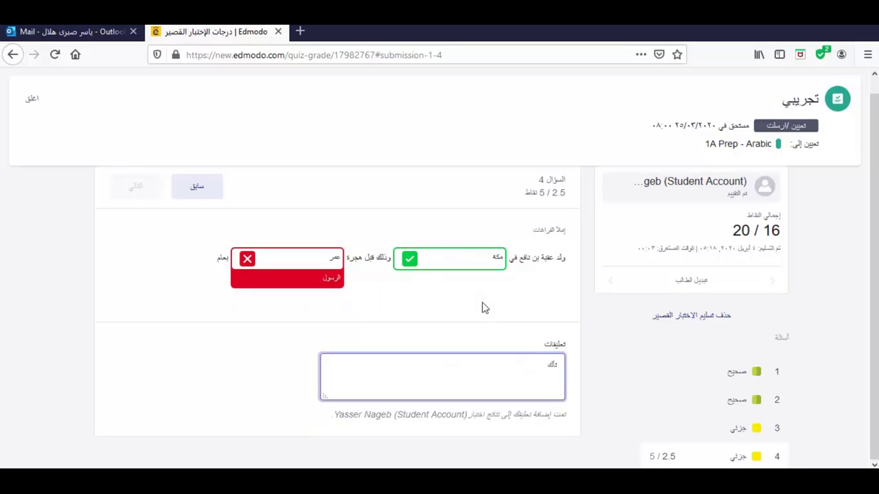
pyautogui.write('د من الإ')
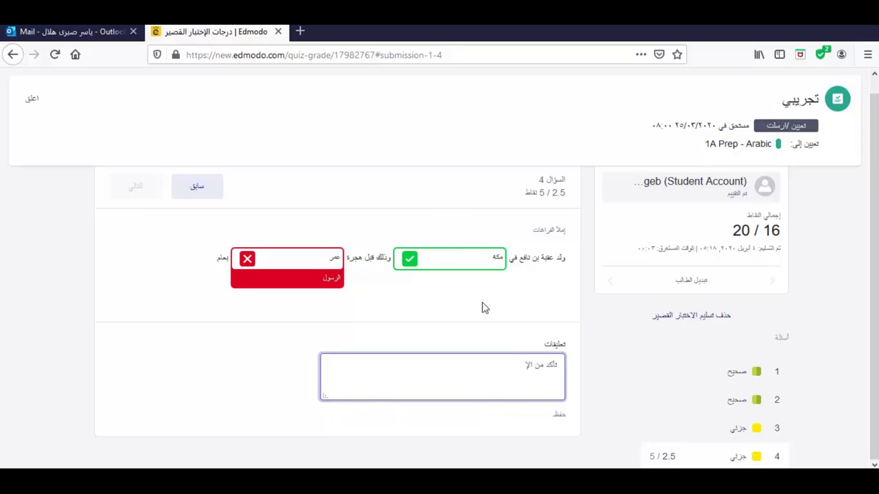
pyautogui.write('جابة الصحيحة')
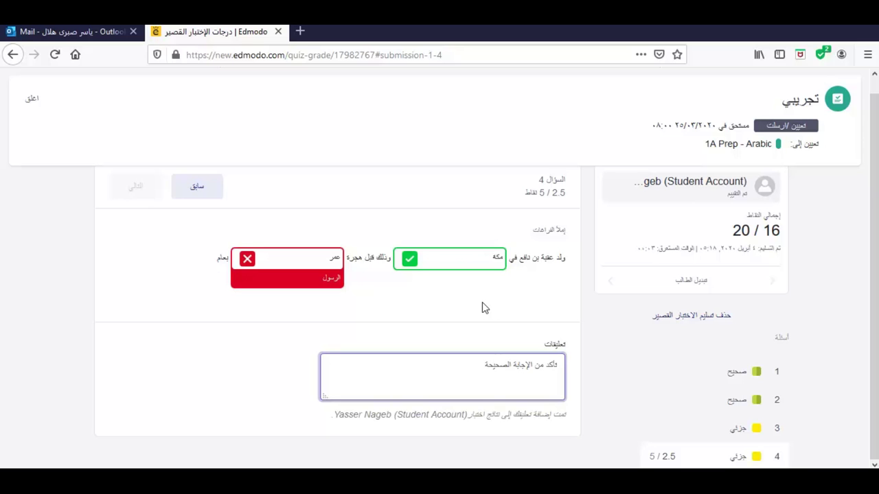
pyautogui.write(' بارك الله')
pyautogui.press('BackSpace')
pyautogui.press('BackSpace')
pyautogui.press('BackSpace')
pyautogui.press('BackSpace')
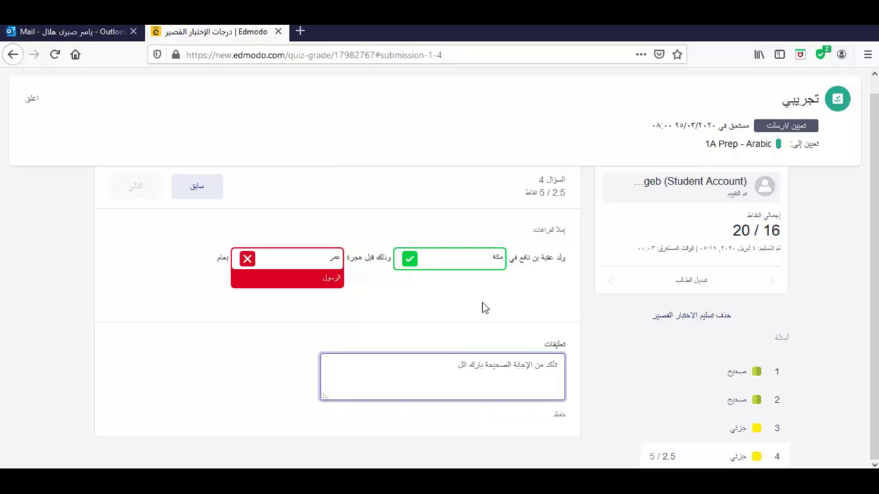
pyautogui.write('له فيك')
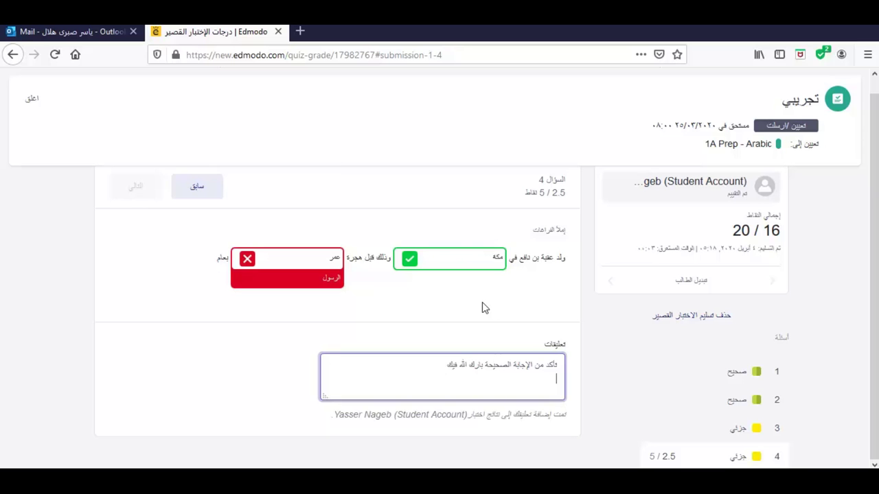
# Step: Extend the question 4 comment with the blank-line-separated lines "لا تتعجل حفظك الله" and "يمكن اعتبار الإجابات الصحيحة كالتالي : ..."
pyautogui.press('Return')
pyautogui.press('Return')
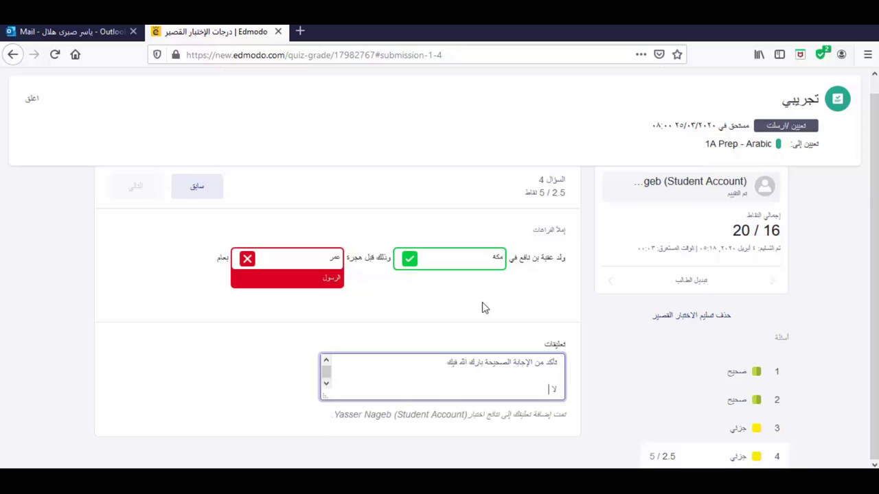
pyautogui.write('تتعجل حفظك الله')
pyautogui.press('Return')
pyautogui.press('Return')
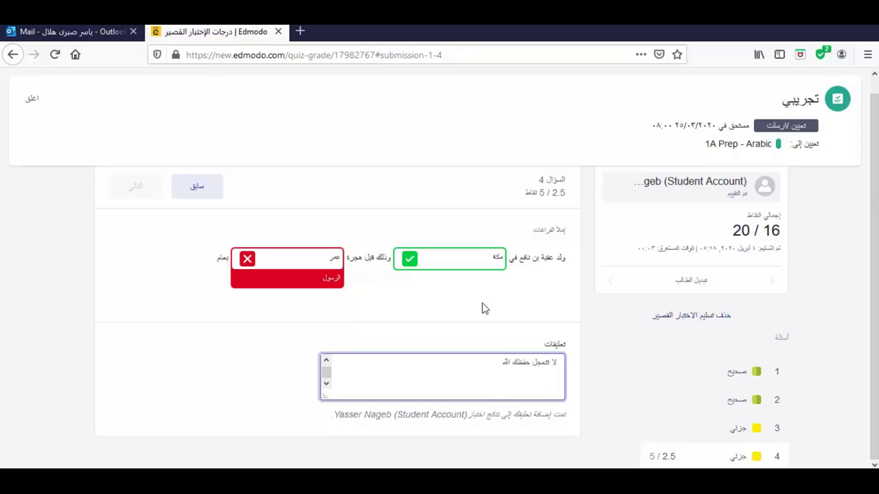
pyautogui.write('يمكن اعتبار الإ')
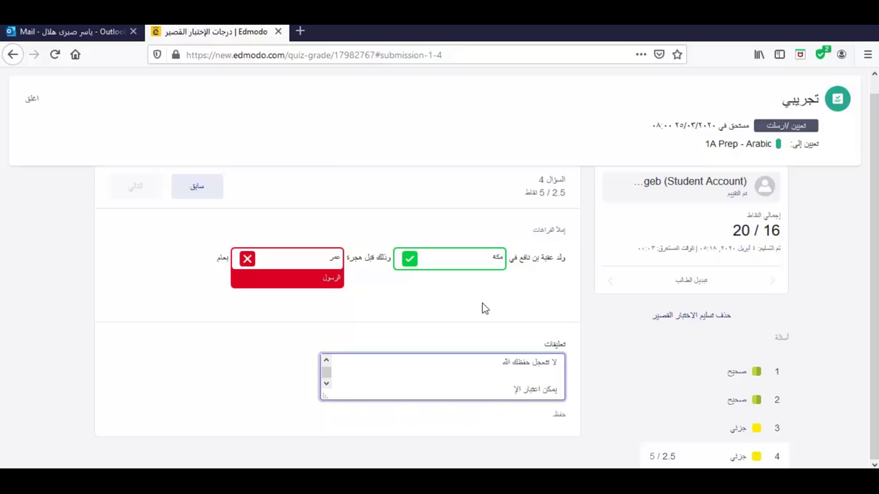
pyautogui.write('جابات الصحي')
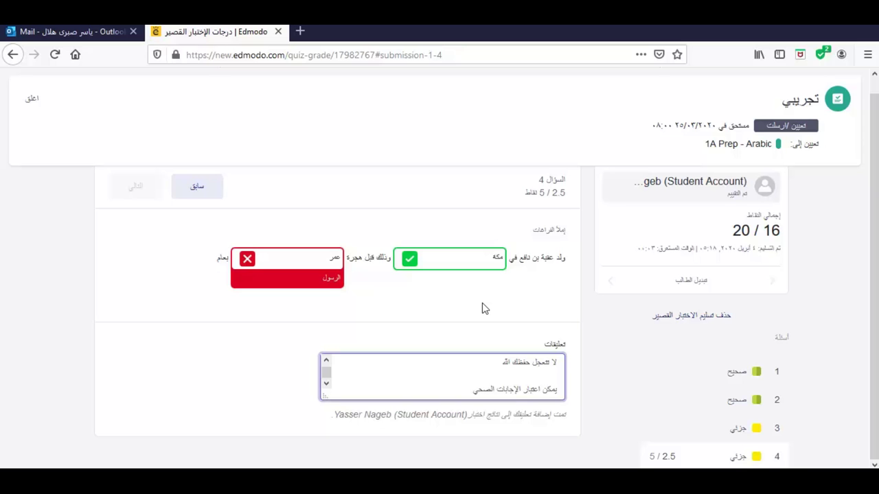
pyautogui.write('حة')
pyautogui.write('ح')
pyautogui.write(' لك')
pyautogui.write(' : ...')
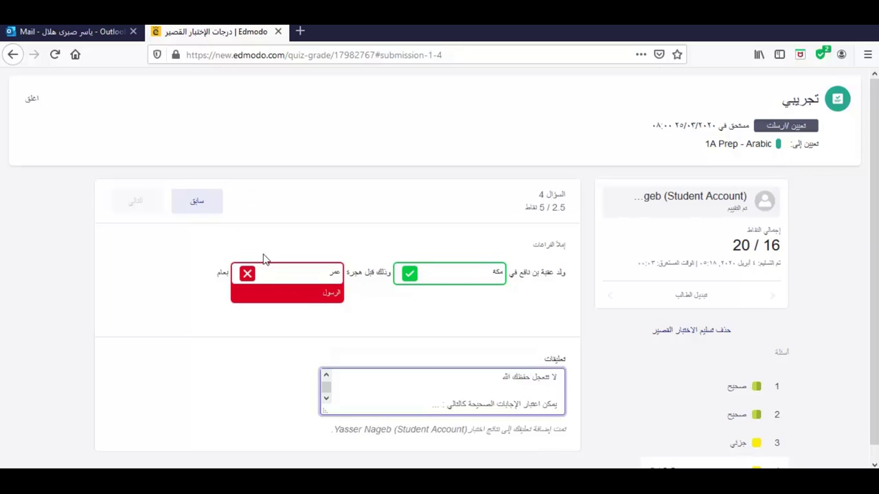
# Step: Check the student's total score for the quiz by highlighting it beside question 4
pyautogui.scroll(-1, 355, 348)
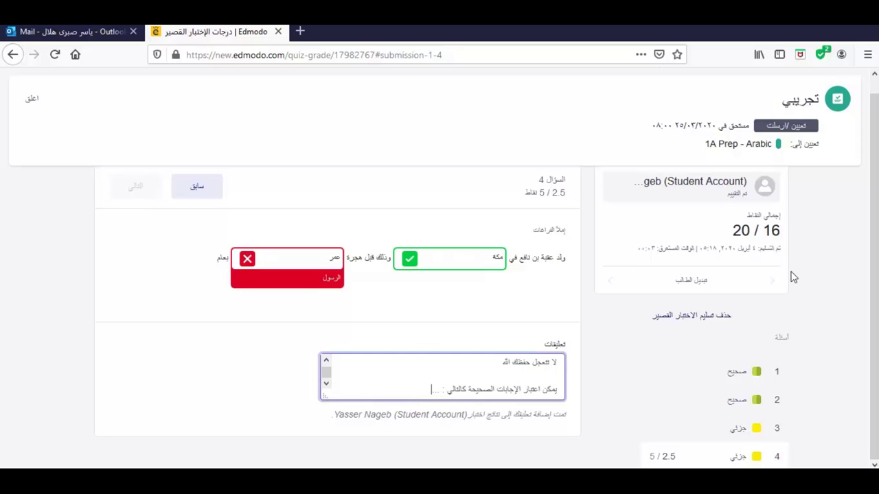
pyautogui.tripleClick(753, 232)
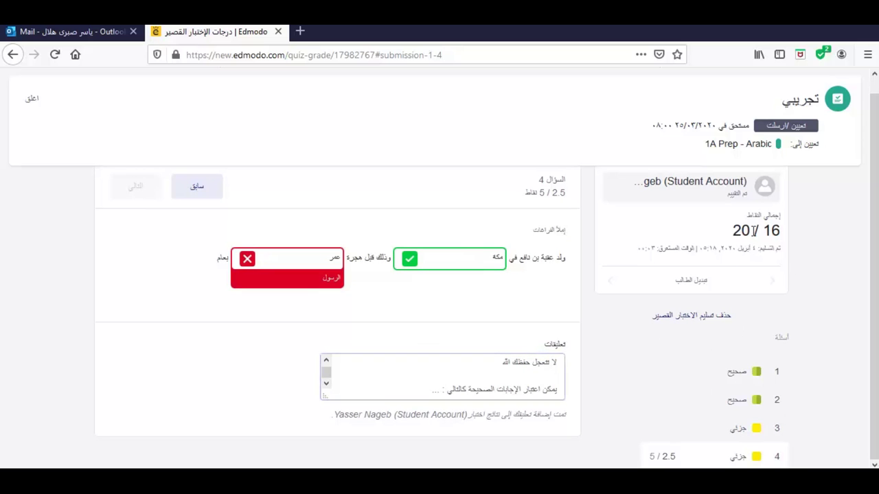
pyautogui.scroll(1, 158, 269)
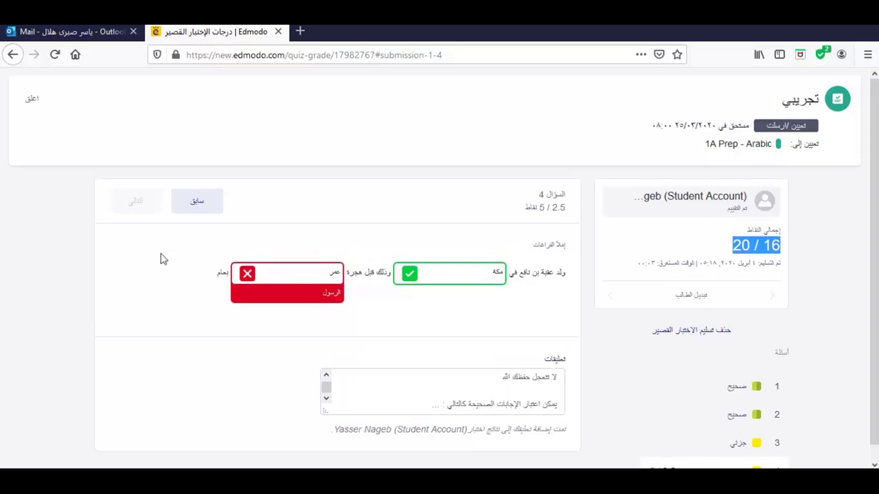
# Step: Close the graded submission and open the quiz review for تجريبي 2 in the student account, dismissing the time-up notice
pyautogui.click(31, 100)
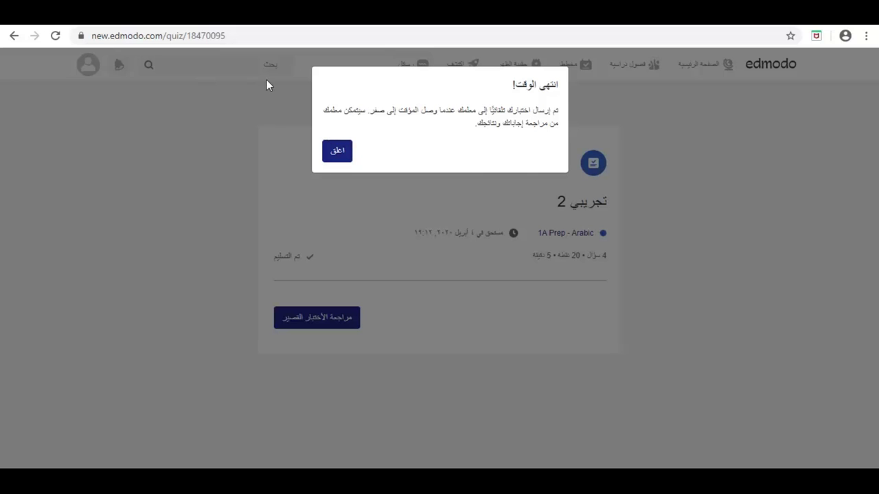
pyautogui.click(337, 152)
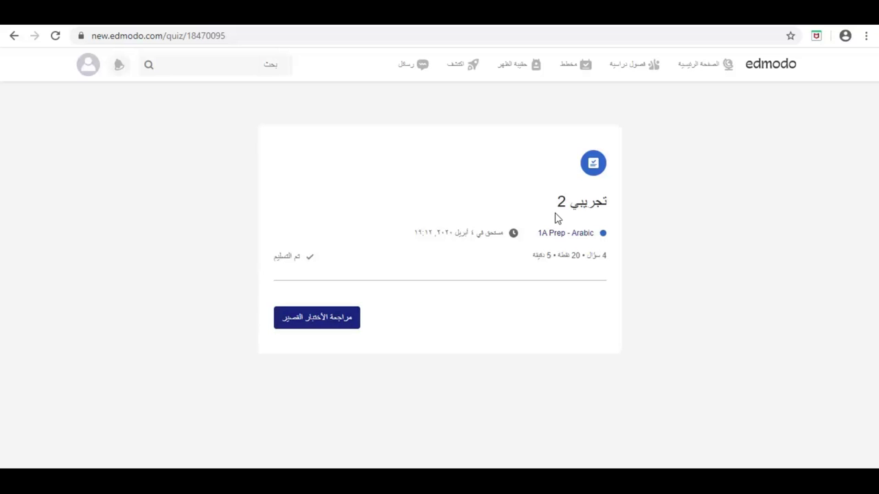
pyautogui.click(319, 320)
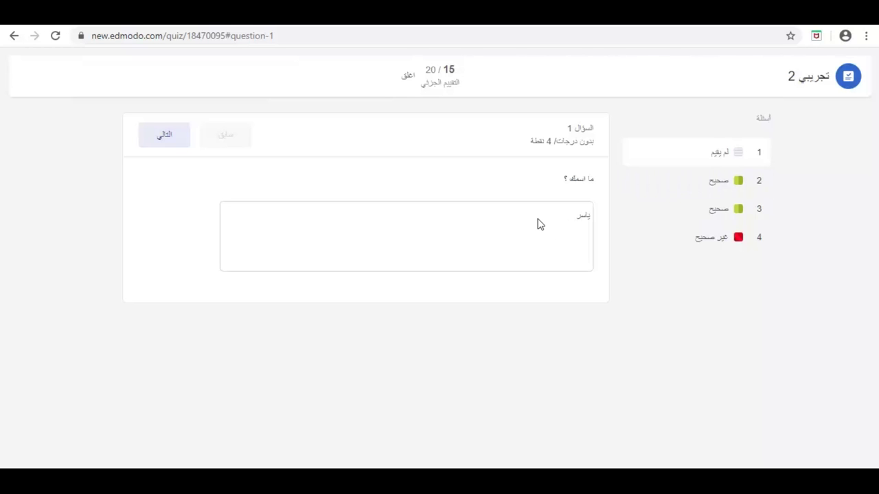
# Step: Review the answers to questions 2, 3 and 4, the partial score and question 1, and close the quiz review
pyautogui.click(736, 190)
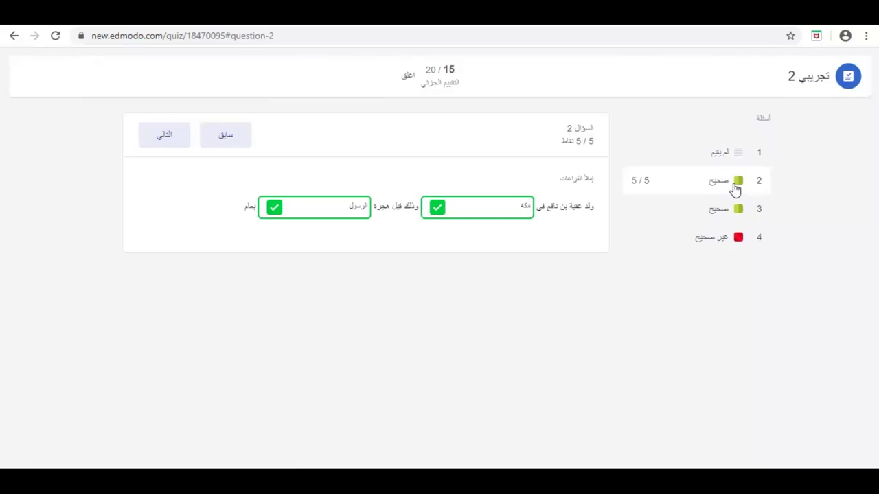
pyautogui.click(732, 214)
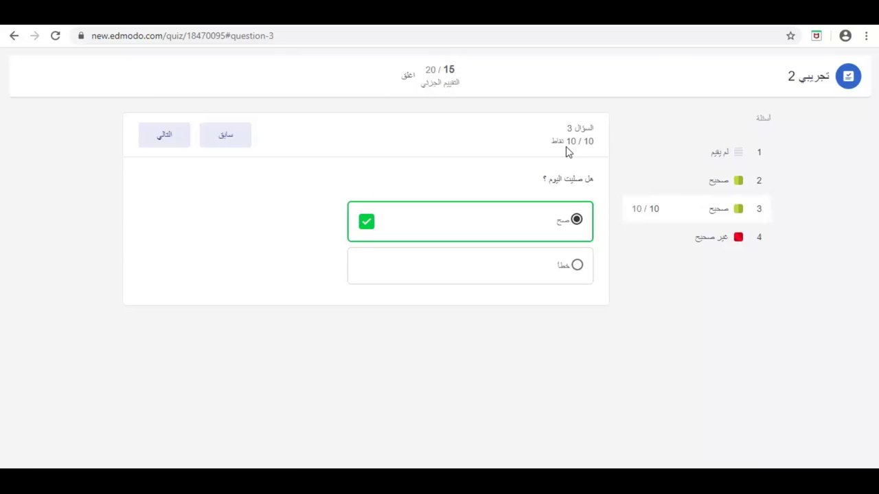
pyautogui.click(710, 243)
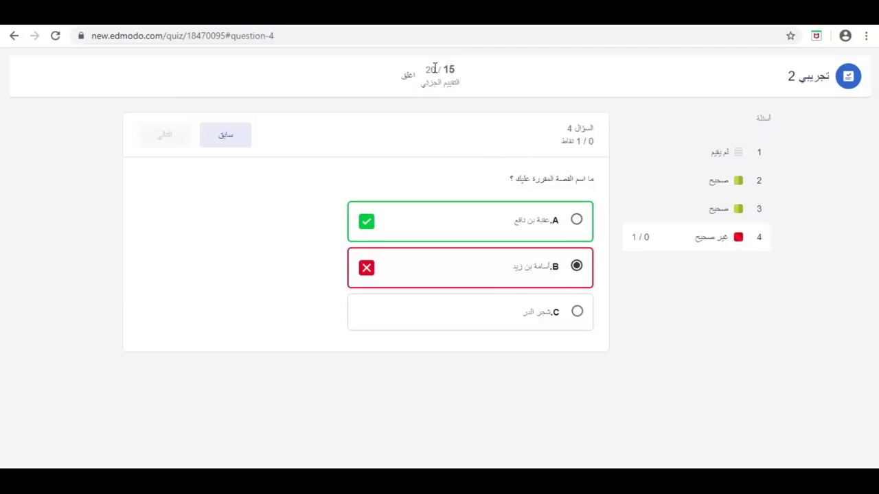
pyautogui.moveTo(434, 67); pyautogui.dragTo(472, 73)
pyautogui.click(711, 160)
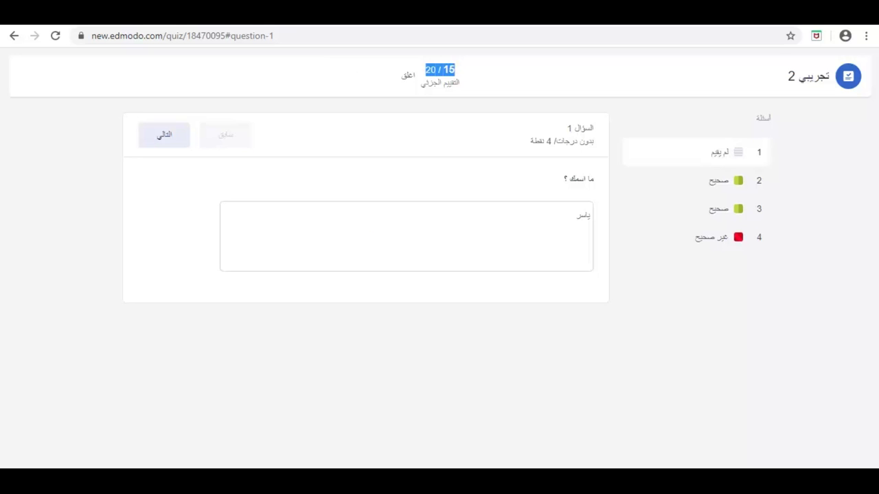
pyautogui.click(409, 78)
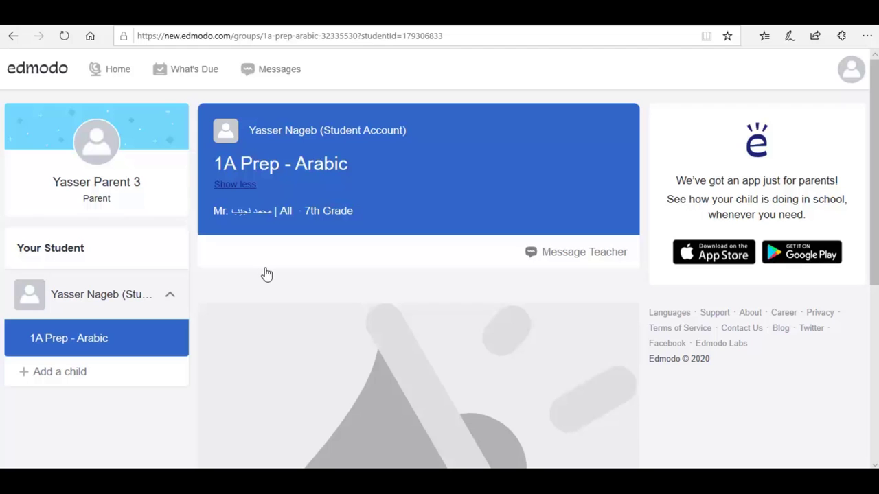
# Step: Reload the parent account's class page and switch its interface language to العربية
pyautogui.click(62, 40)
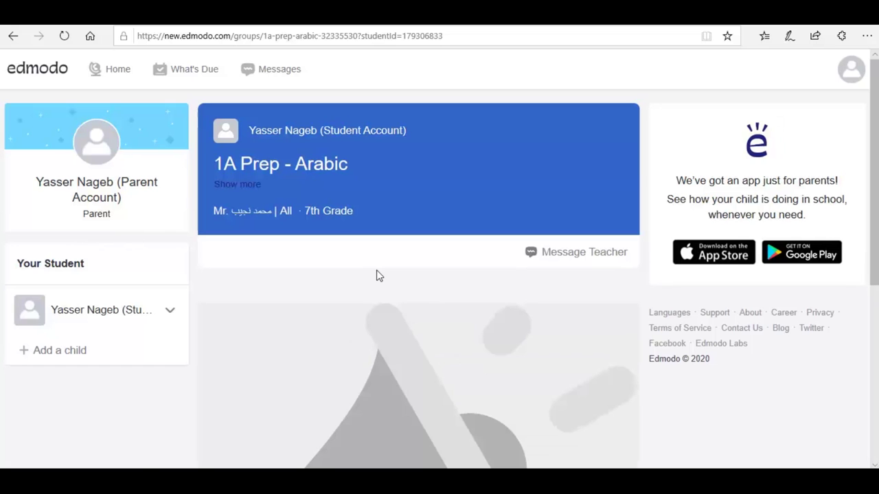
pyautogui.click(670, 314)
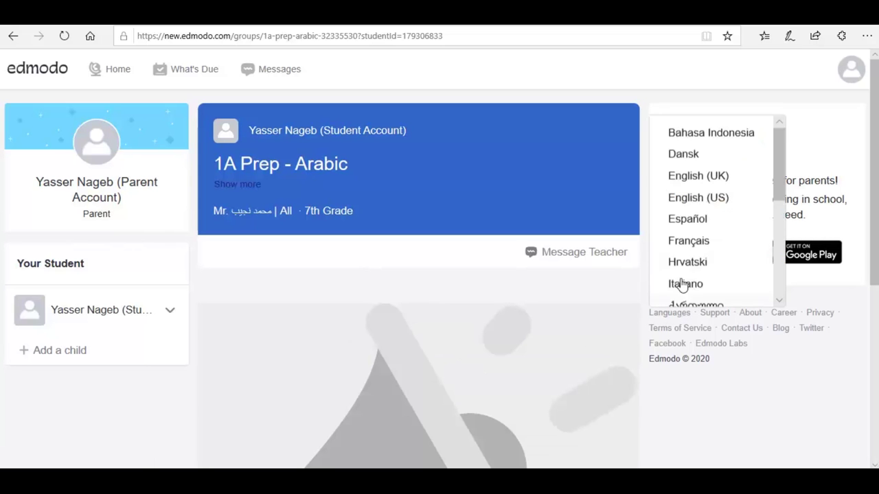
pyautogui.scroll(-3, 683, 283)
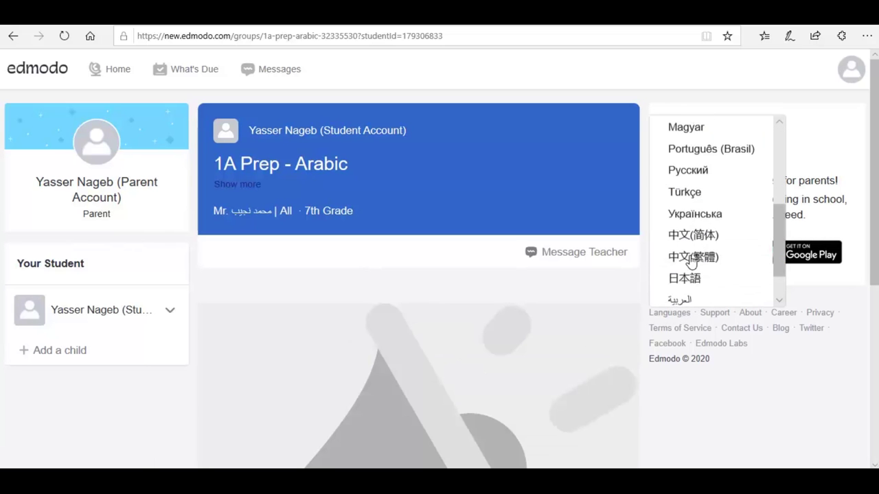
pyautogui.click(682, 302)
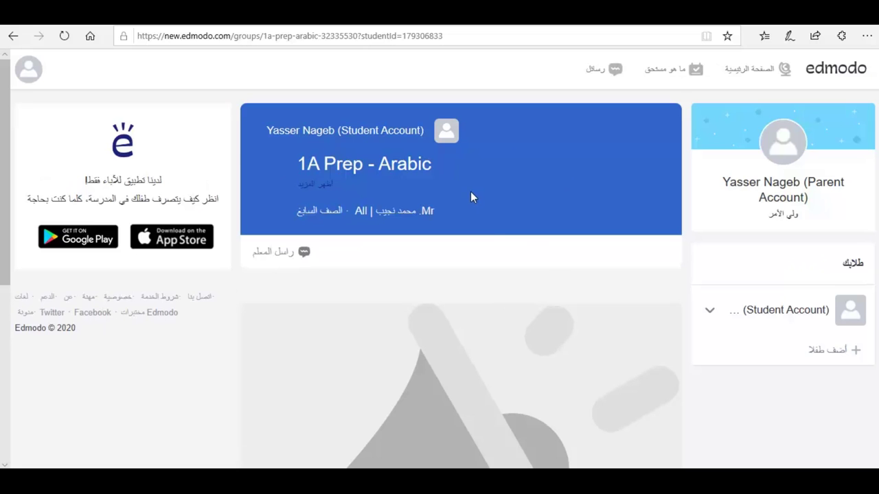
# Step: Look over the translated 1A Prep - Arabic page and expand the child's class list in the parent account
pyautogui.scroll(-5, 498, 243)
pyautogui.scroll(5, 632, 275)
pyautogui.click(711, 313)
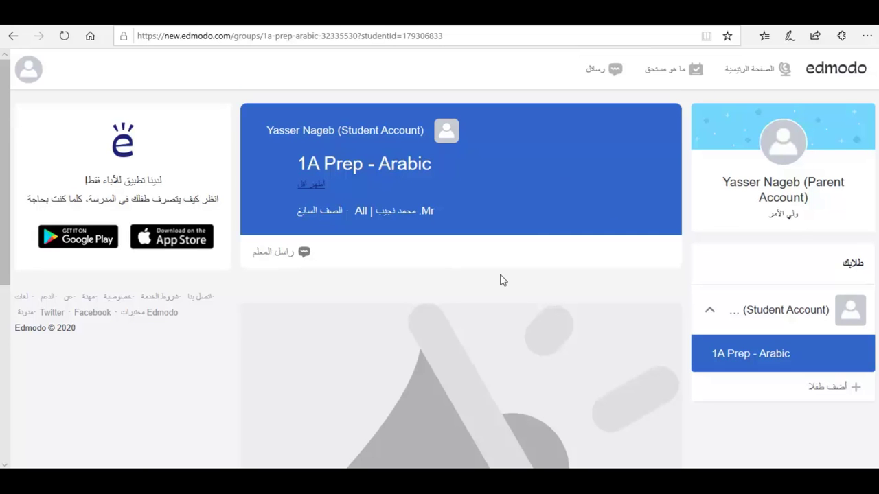
# Step: Send the class teacher the message "أرجو الإفادة في مستوى ابني" followed by the child's first name
pyautogui.click(286, 257)
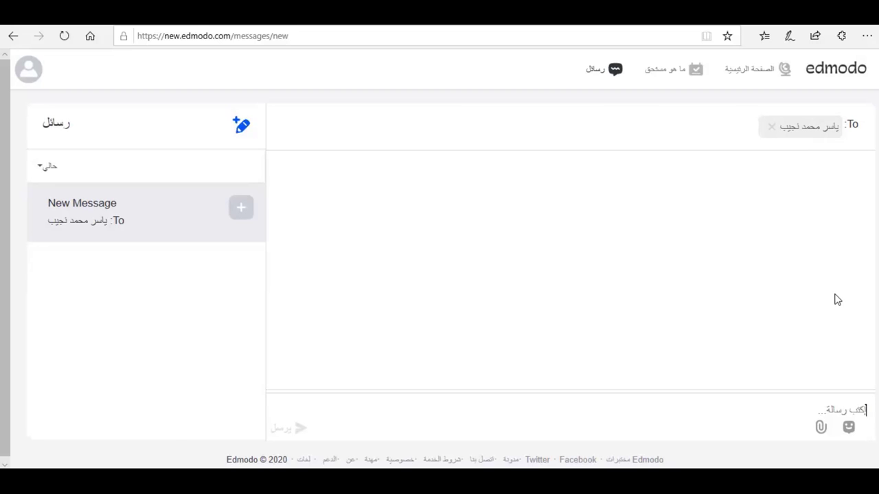
pyautogui.write('الإفادة في مستوى ابني ياسر')
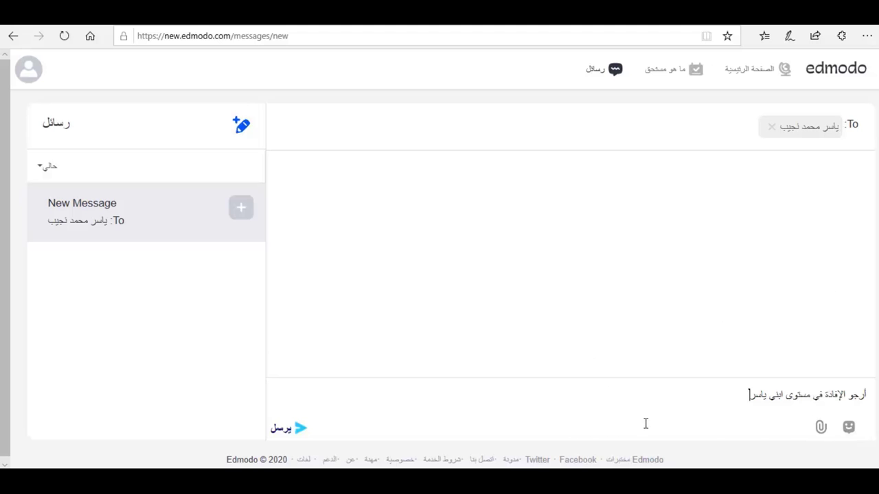
pyautogui.click(297, 432)
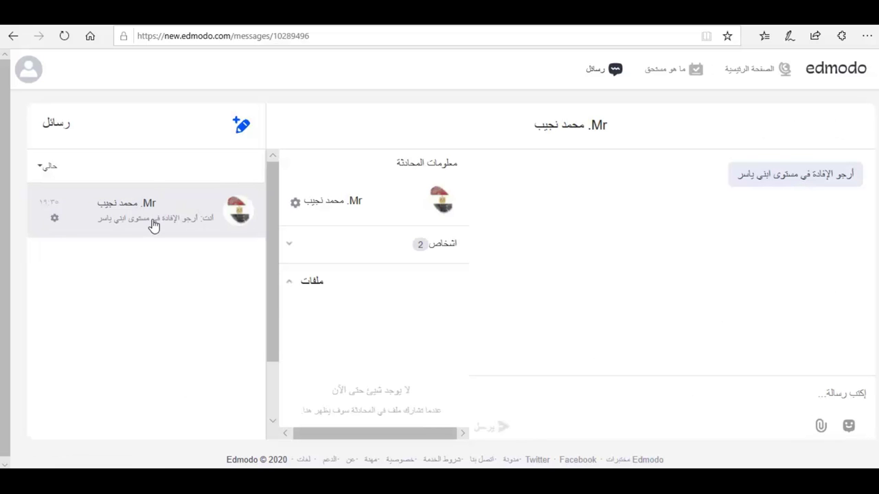
# Step: Check the participants of the conversation with the teacher and collapse the people list again
pyautogui.click(290, 248)
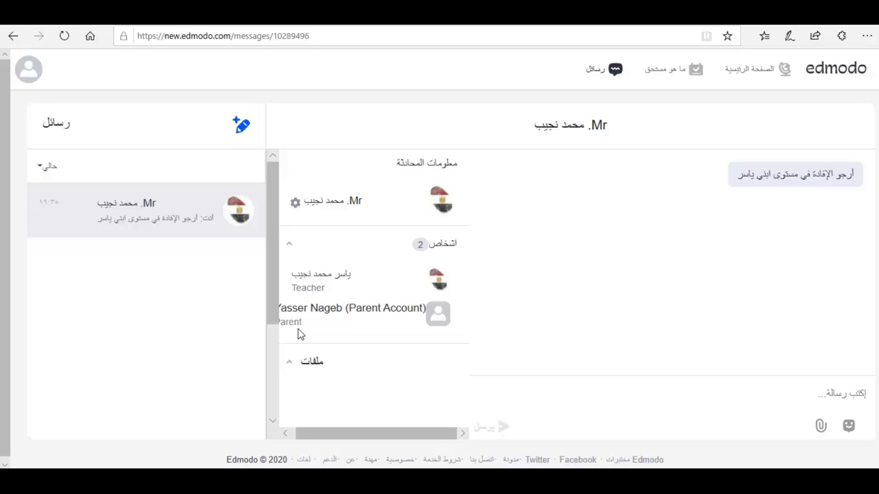
pyautogui.click(285, 433)
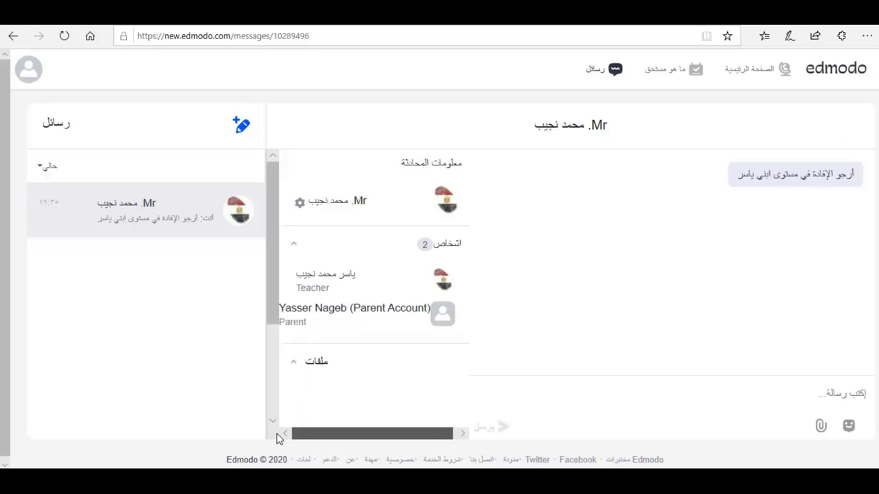
pyautogui.click(292, 245)
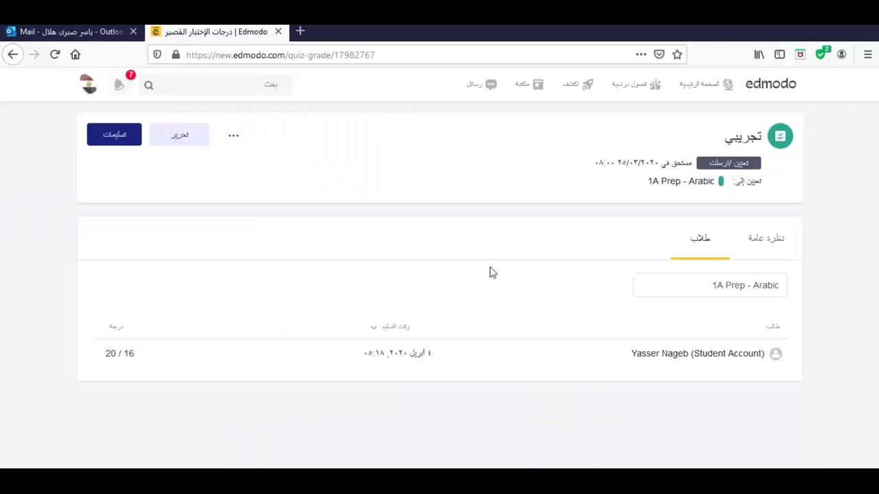
# Step: Switch to the teacher account and read the parent's message in its inbox
pyautogui.click(695, 89)
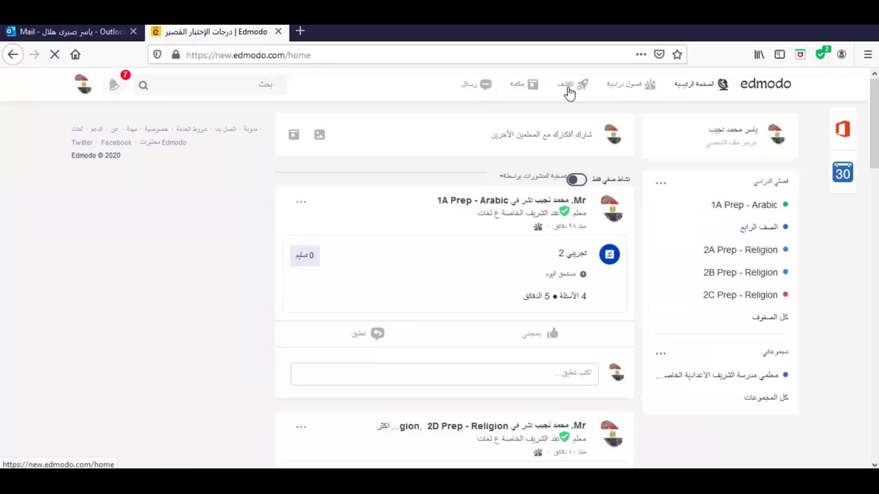
pyautogui.click(479, 89)
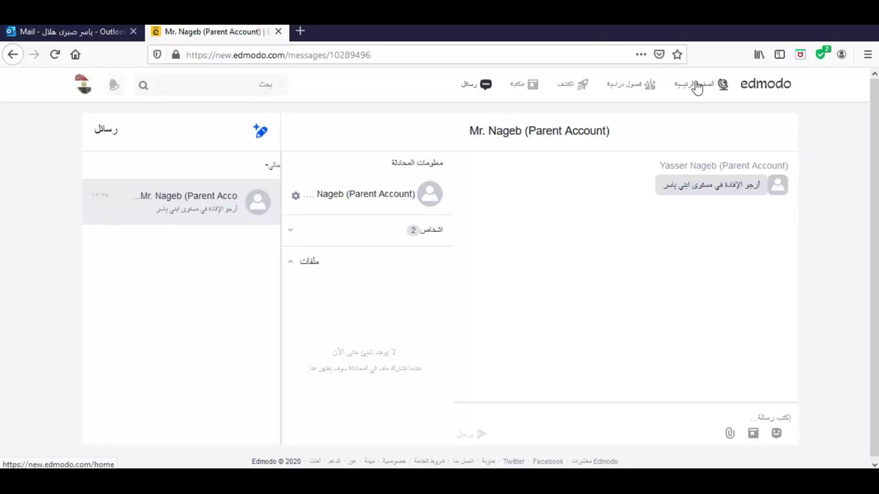
# Step: Open the student's profile from the members of 1A Prep - Arabic and look over the details and earned badge
pyautogui.click(636, 87)
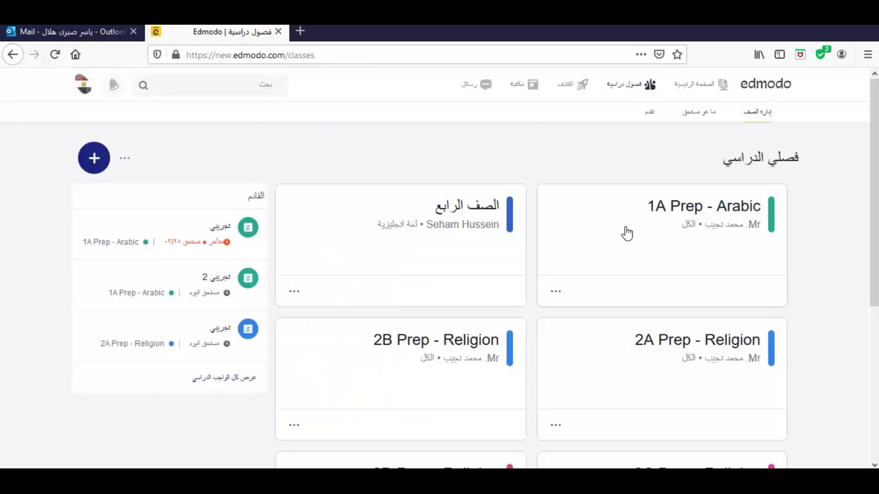
pyautogui.click(688, 216)
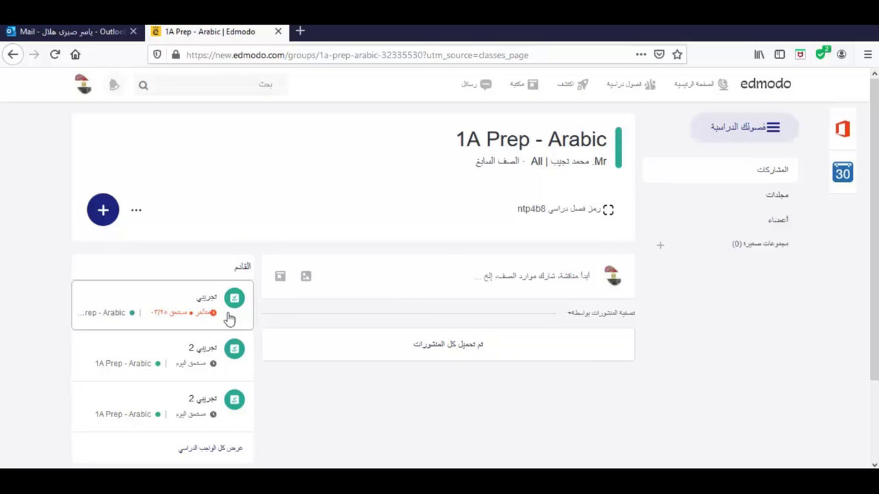
pyautogui.click(777, 221)
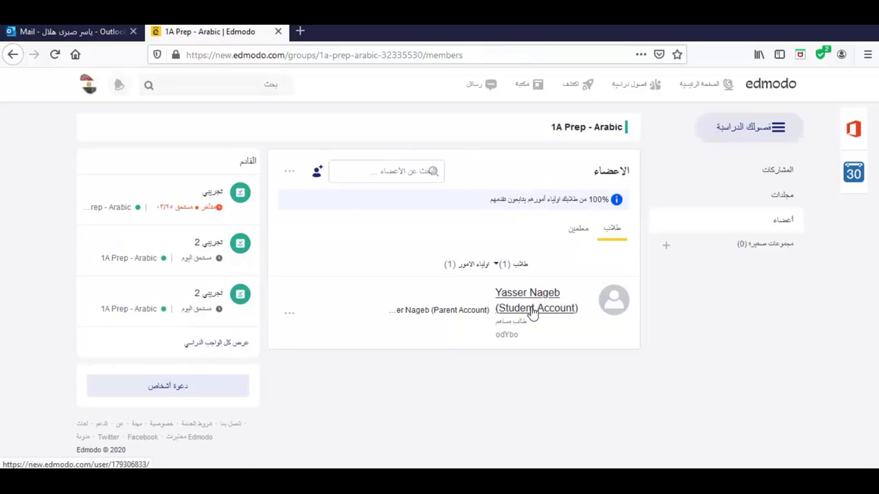
pyautogui.click(506, 308)
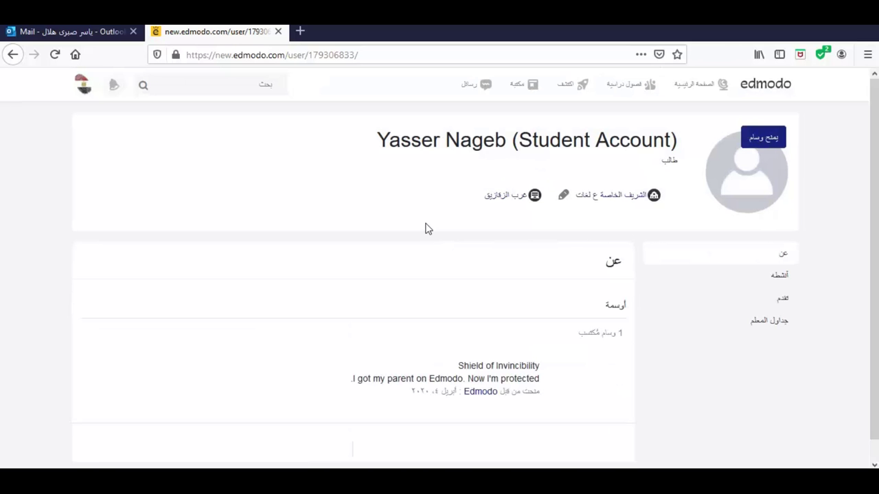
pyautogui.scroll(-1, 423, 231)
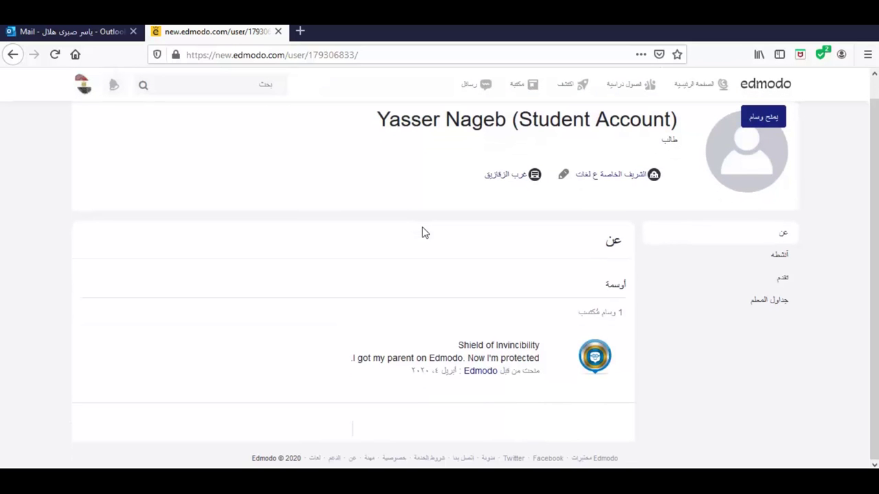
pyautogui.scroll(1, 424, 232)
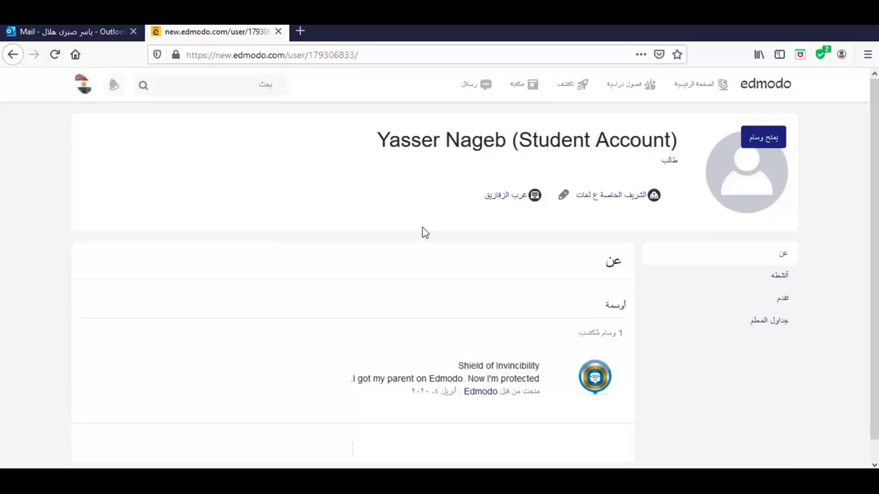
# Step: Open the student's submission for the تجريبي 2 quiz from the post on the teacher's home feed
pyautogui.click(707, 91)
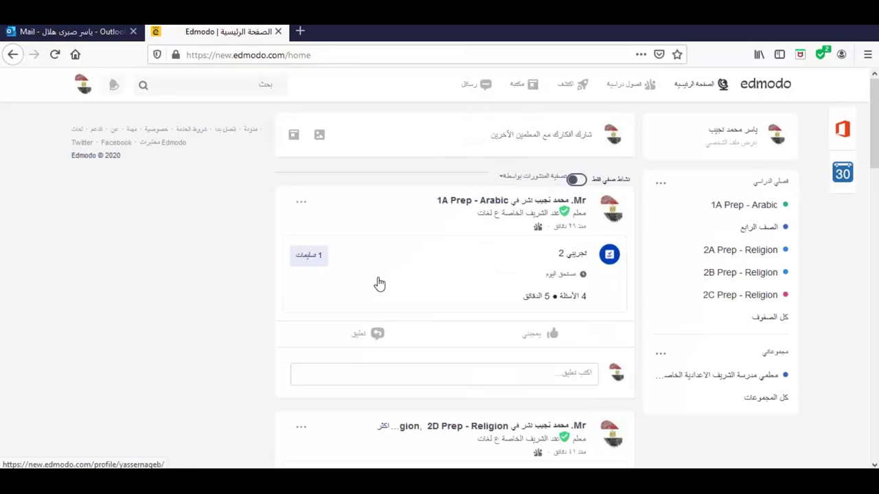
pyautogui.click(313, 260)
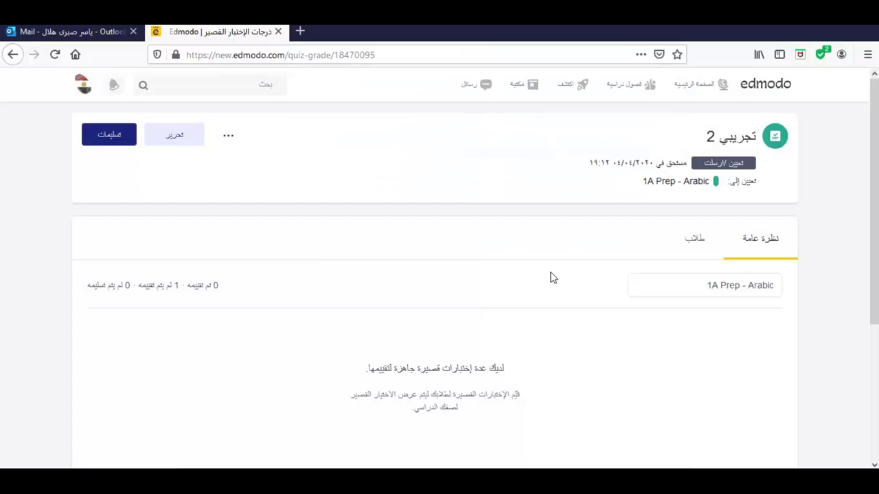
pyautogui.click(694, 242)
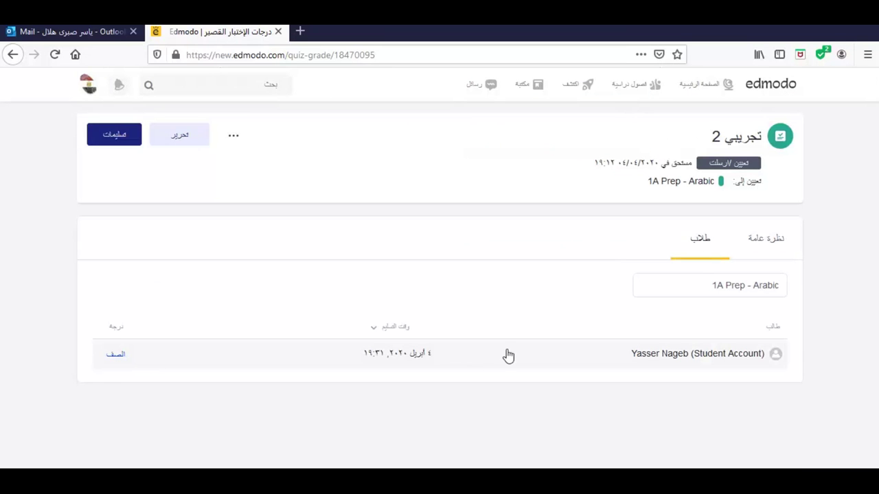
pyautogui.click(440, 360)
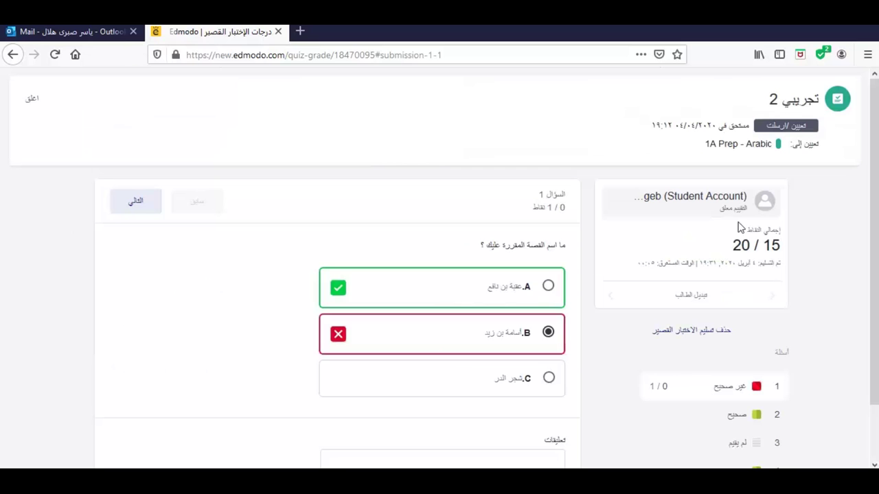
# Step: Examine the student's name, total points, question list and question 1 answer in the تجريبي 2 submission
pyautogui.scroll(-1, 729, 304)
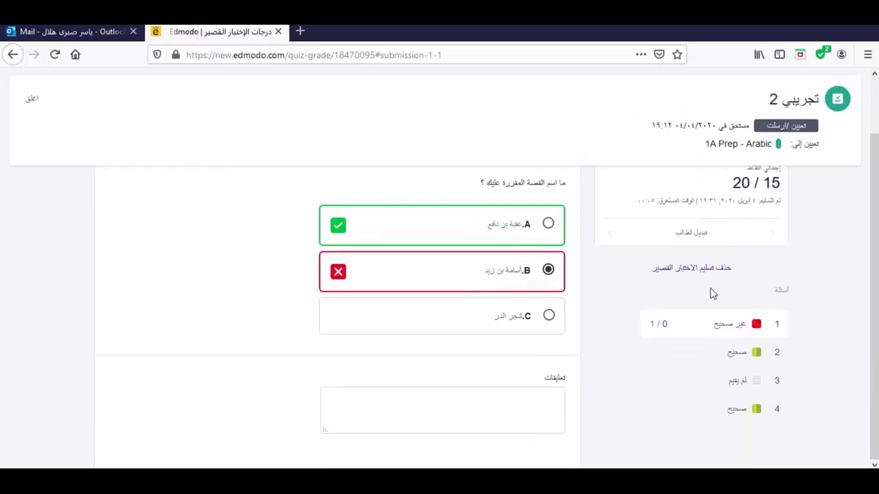
pyautogui.scroll(1, 729, 304)
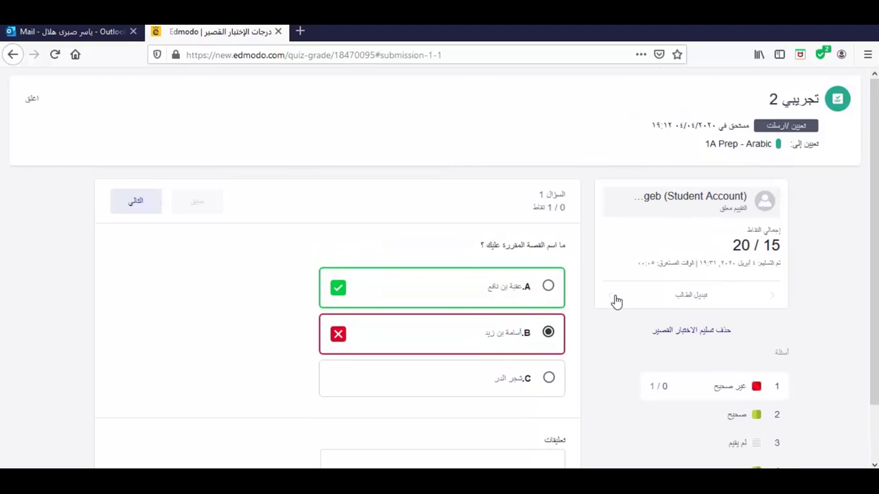
pyautogui.tripleClick(684, 198)
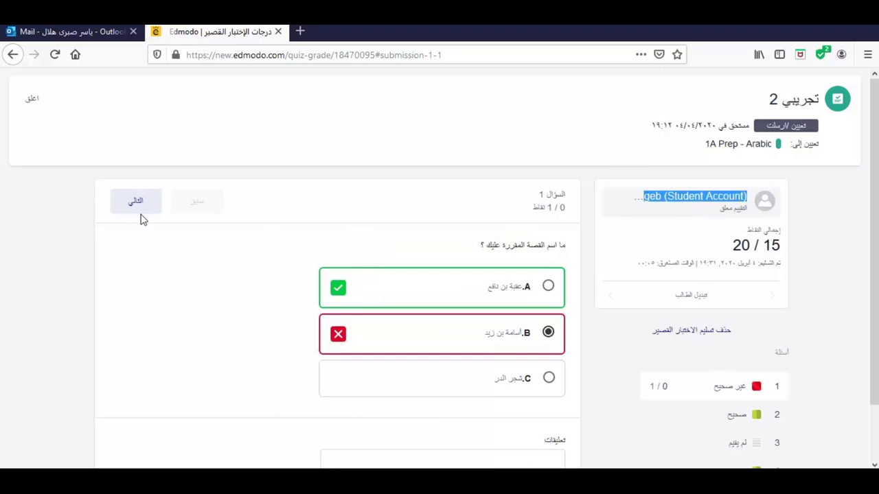
pyautogui.click(736, 210)
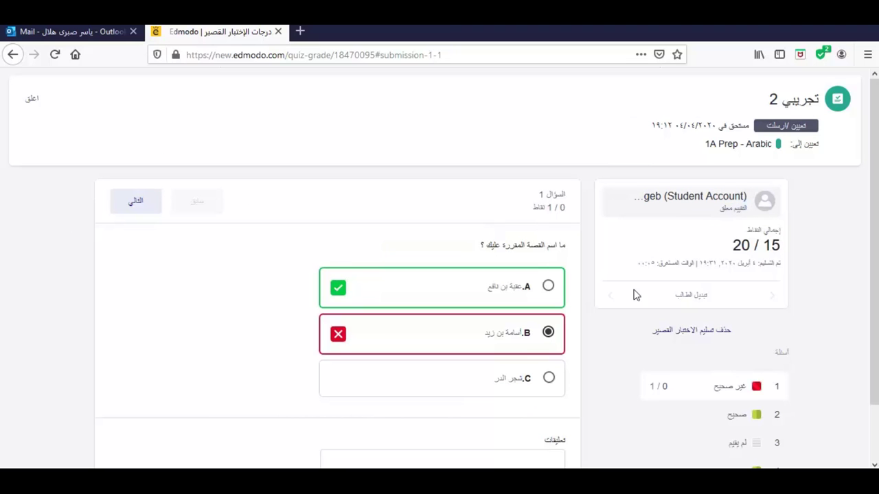
# Step: Review the question list of the student's تجريبي 2 submission once more and close the submission
pyautogui.click(32, 100)
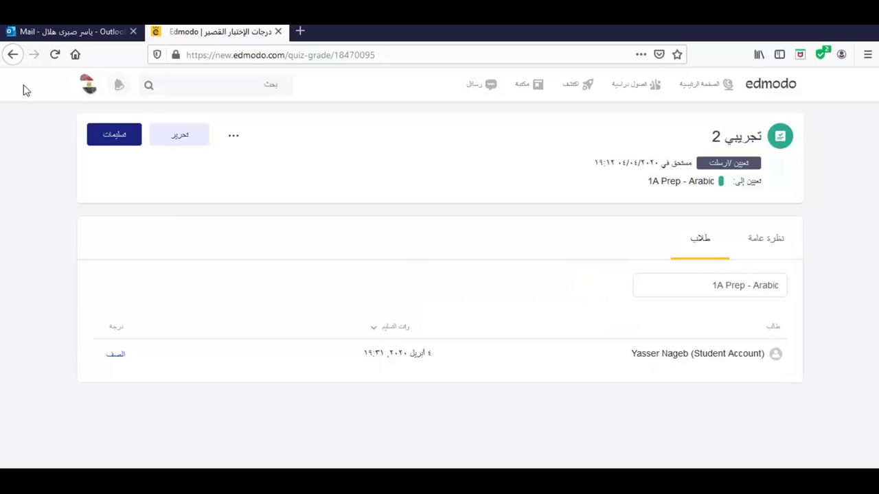
pyautogui.click(9, 57)
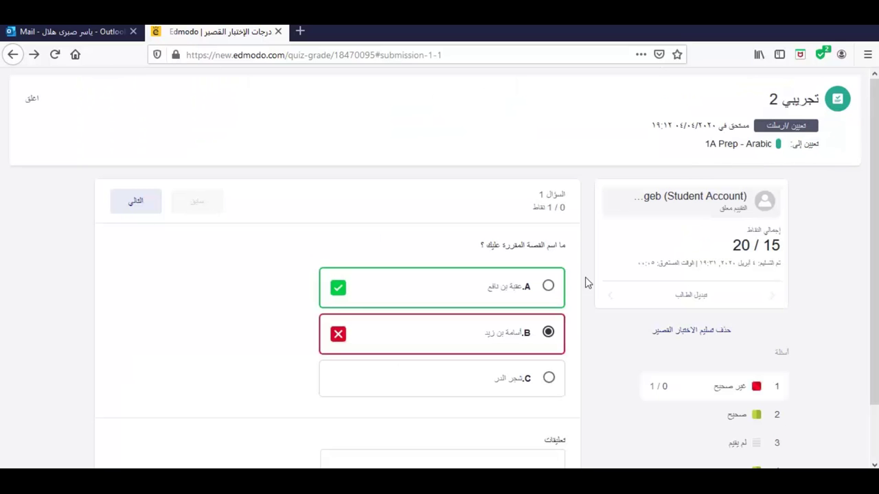
pyautogui.scroll(-1, 641, 341)
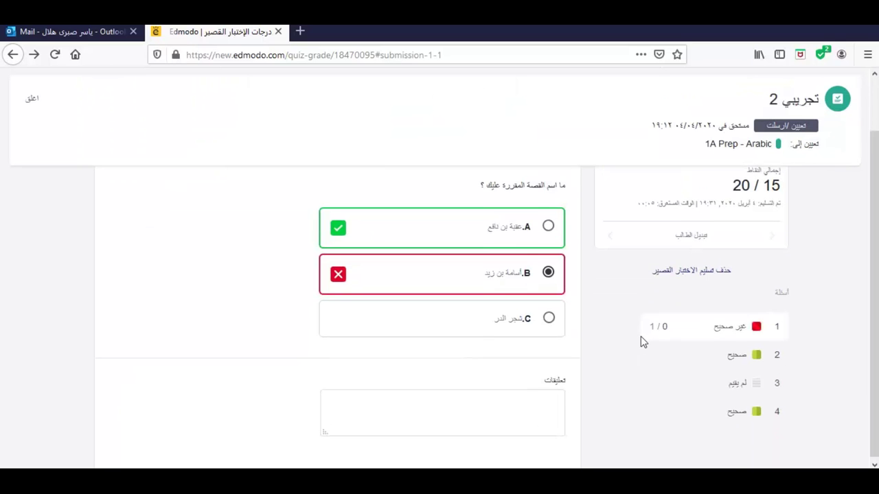
pyautogui.scroll(1, 642, 341)
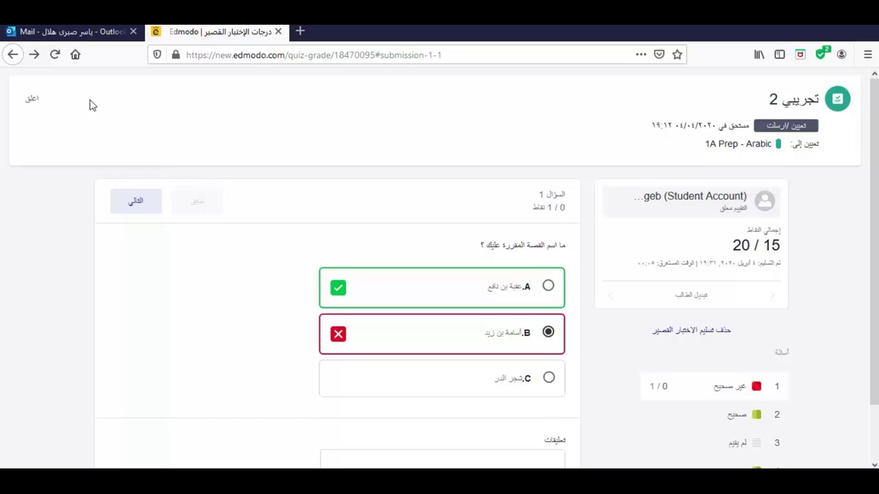
pyautogui.click(33, 98)
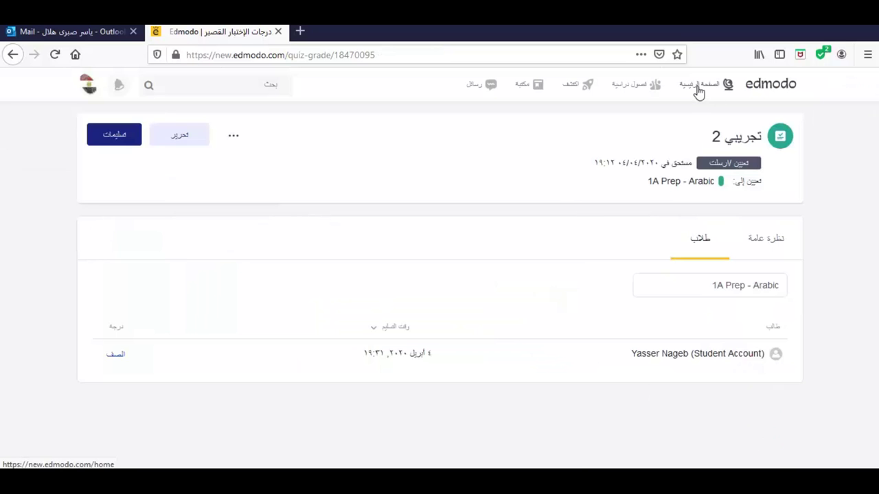
# Step: Open the My Assignments folder in the library and look over the options available for its assignment
pyautogui.click(535, 86)
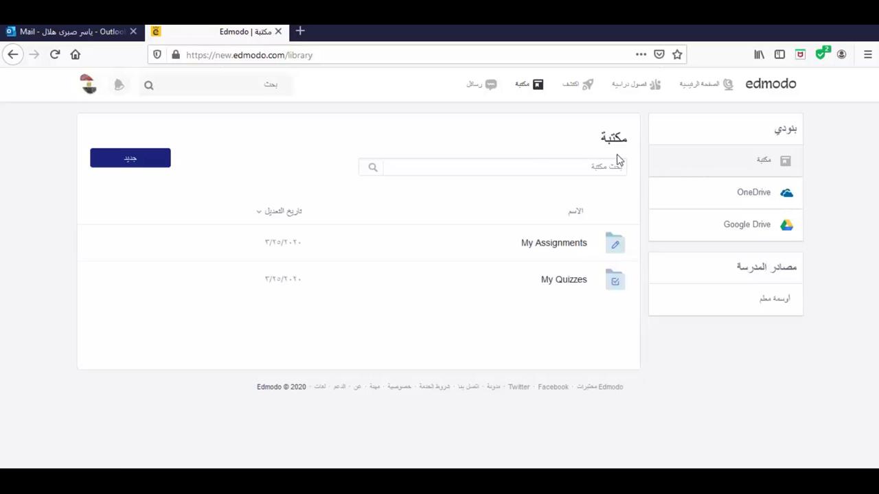
pyautogui.click(565, 246)
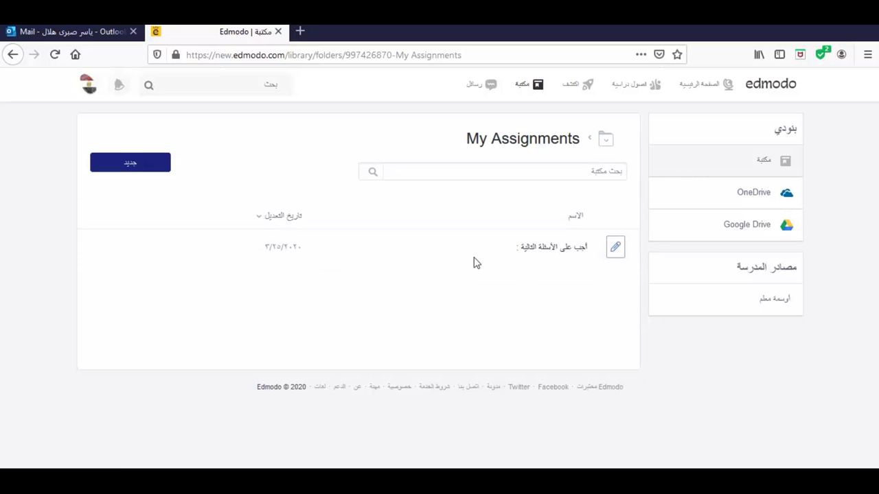
pyautogui.click(158, 250)
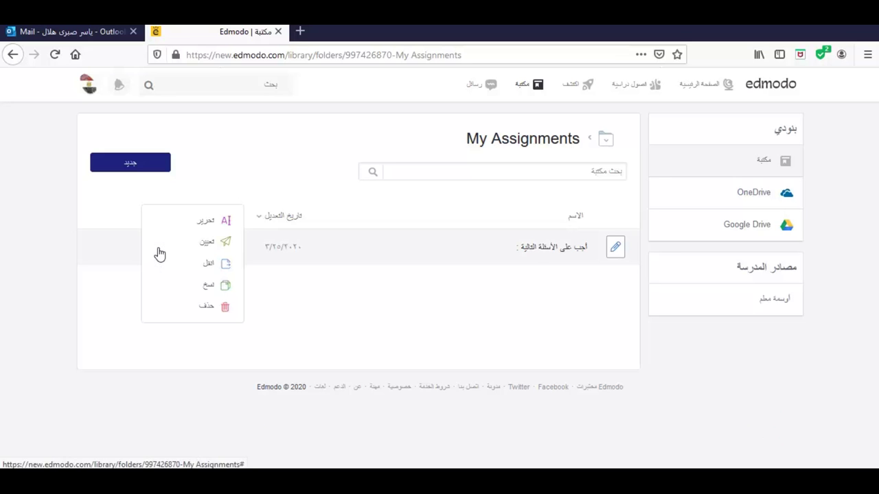
pyautogui.click(558, 334)
# Step: Open the results page of the upcoming تجريبي quiz for 2A Prep - Religion from class management
pyautogui.moveTo(657, 99)
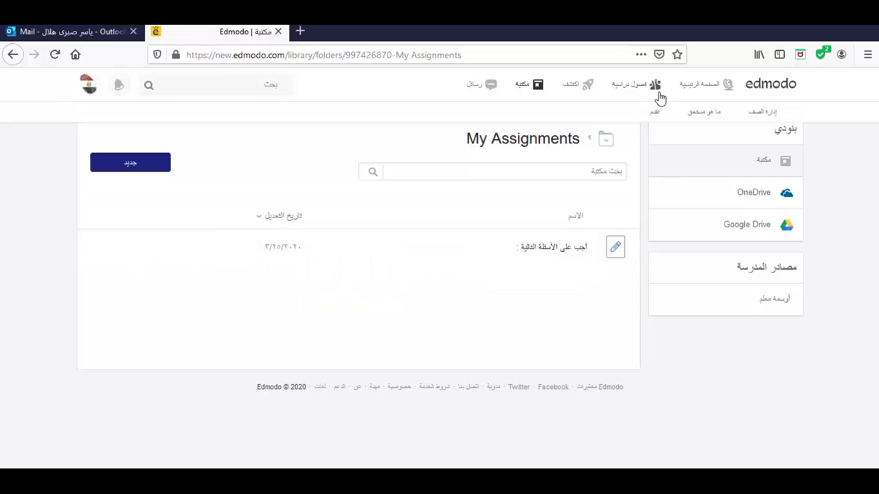
pyautogui.click(759, 114)
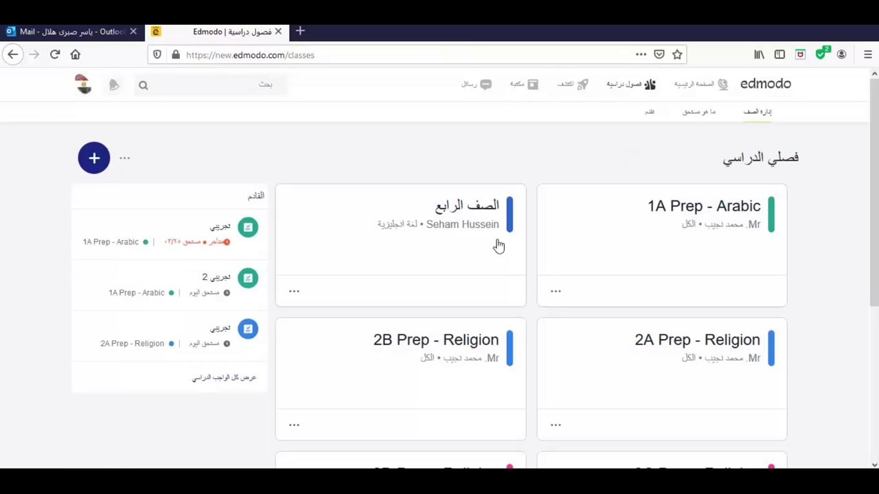
pyautogui.click(230, 331)
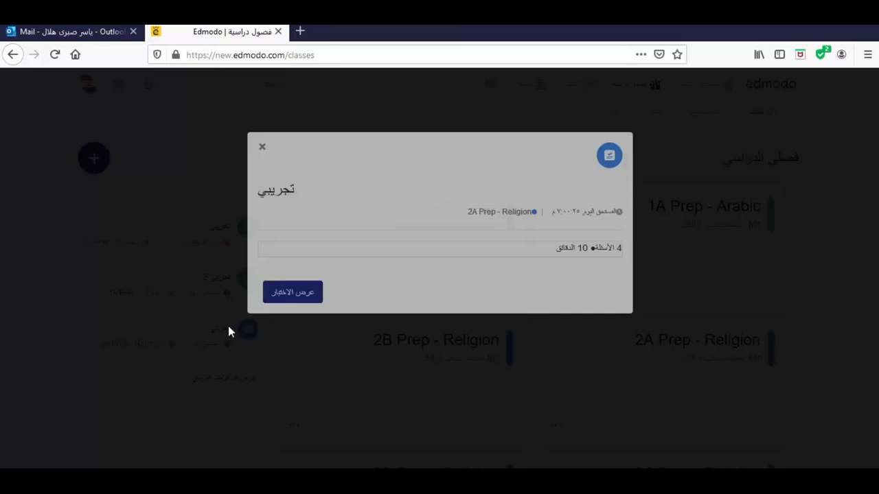
pyautogui.click(292, 338)
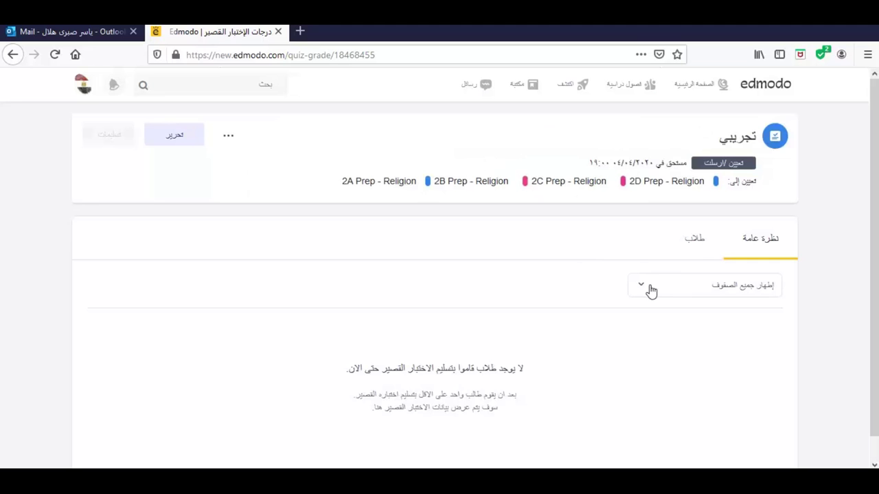
# Step: View the تجريبي quiz's student results and look over the classes offered in the class filter
pyautogui.click(701, 251)
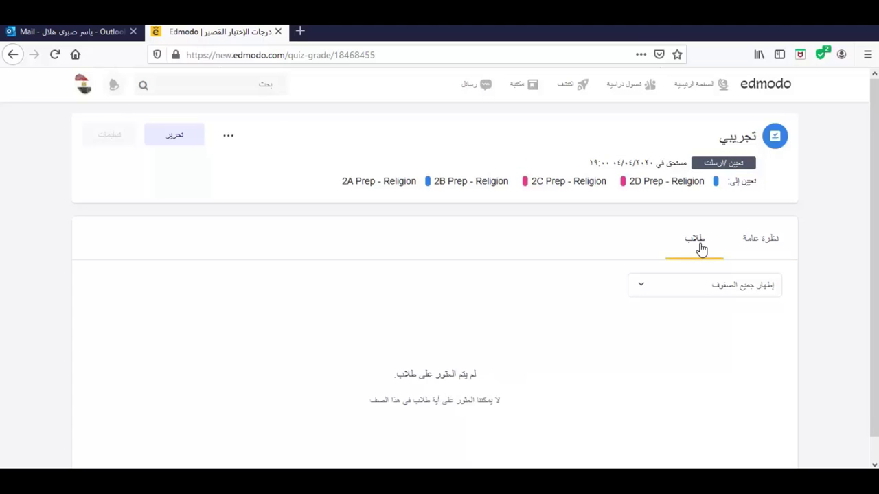
pyautogui.click(660, 291)
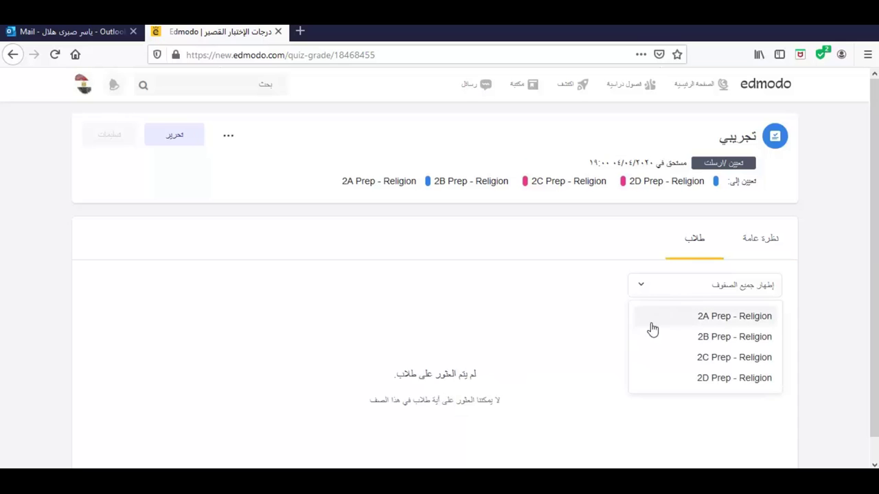
pyautogui.click(580, 276)
pyautogui.scroll(-1, 546, 268)
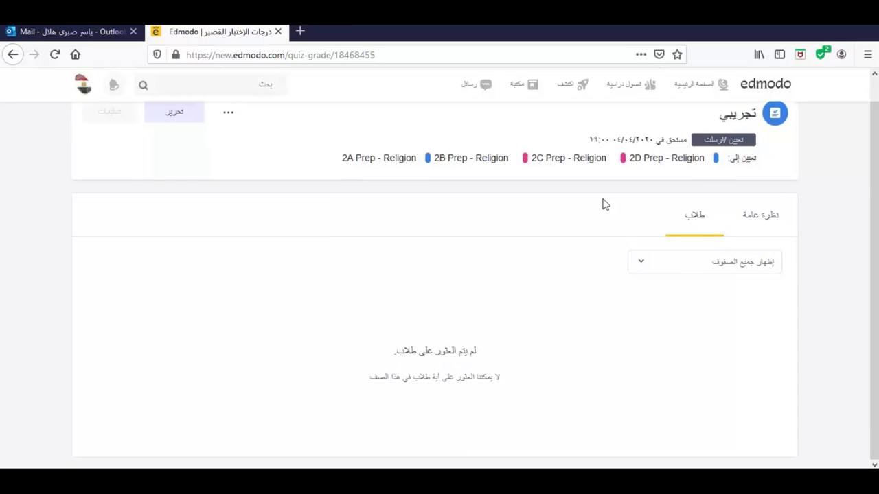
pyautogui.scroll(1, 549, 206)
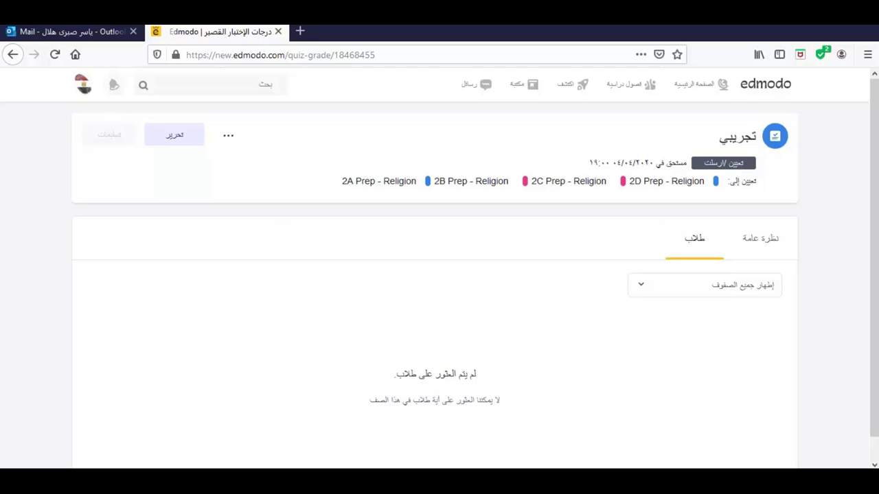
# Step: Check the parent account's conversation with the teacher in Microsoft Edge and return to the teacher account in Firefox
pyautogui.moveTo(331, 481)
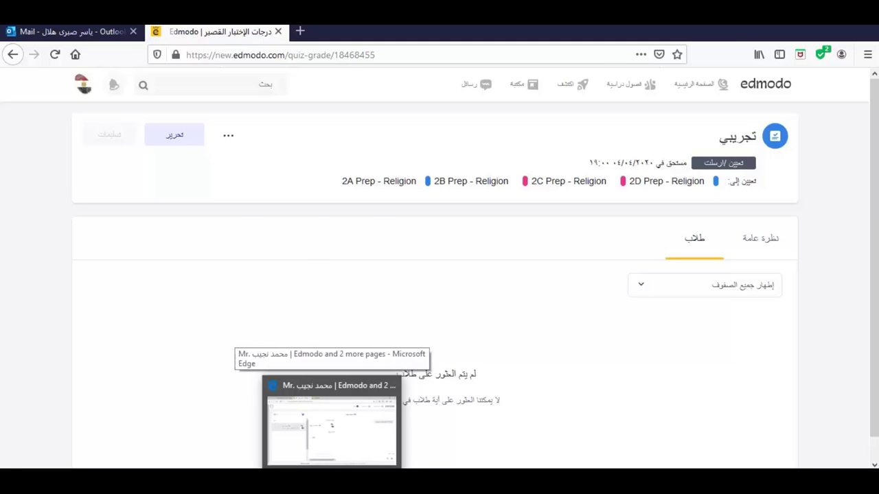
pyautogui.click(331, 422)
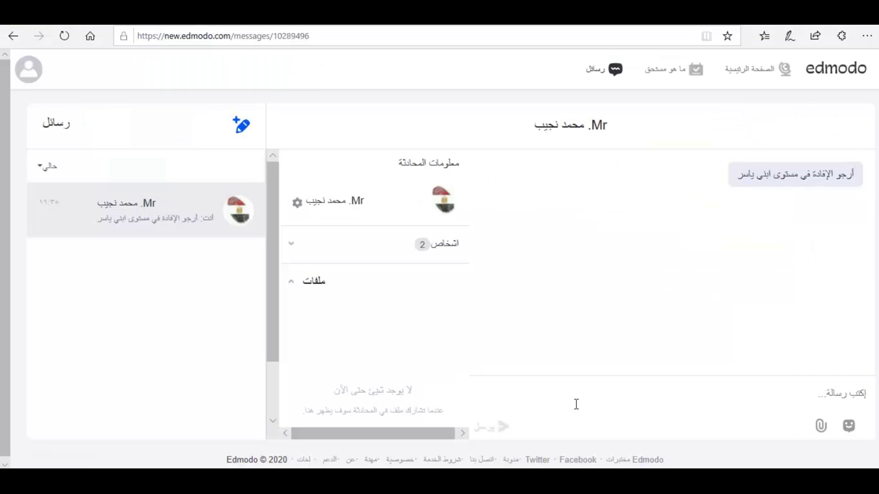
pyautogui.click(599, 388)
pyautogui.click(394, 480)
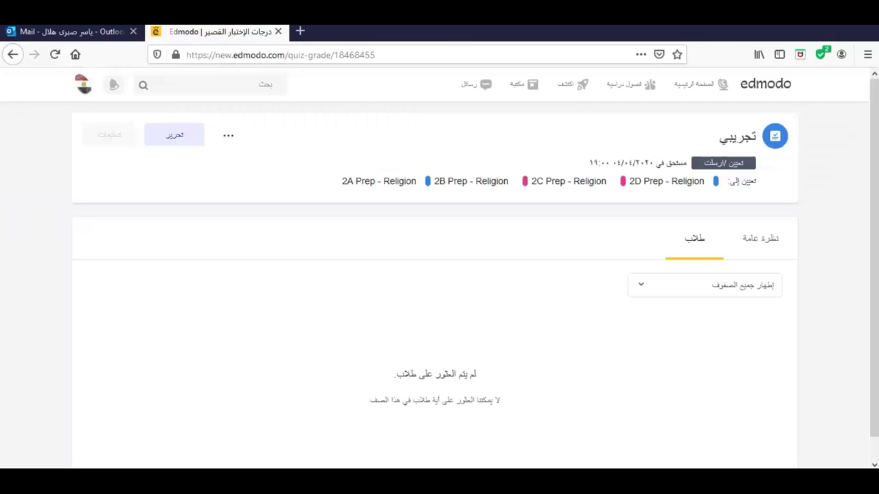
# Step: Reply to the parent's message from the teacher's inbox with "حصل على 16 من 20" and "ونتمنى له الأفضل في المرات القادمة" on a new line
pyautogui.click(475, 88)
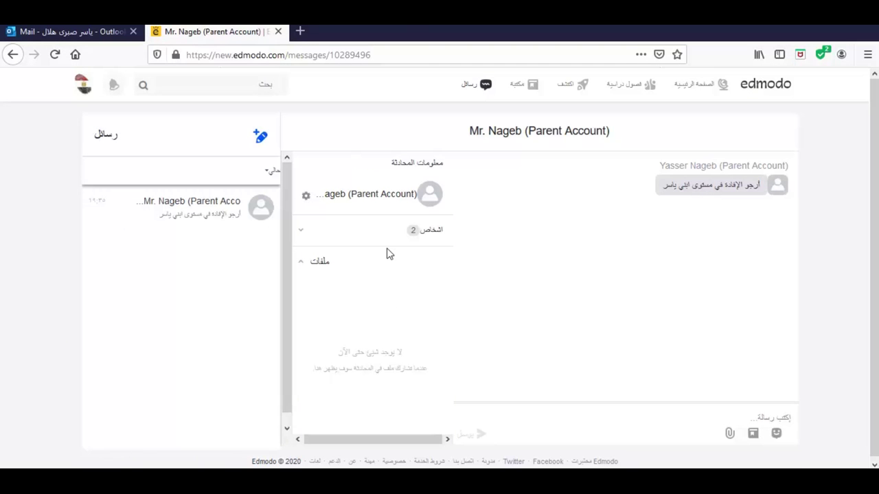
pyautogui.click(300, 230)
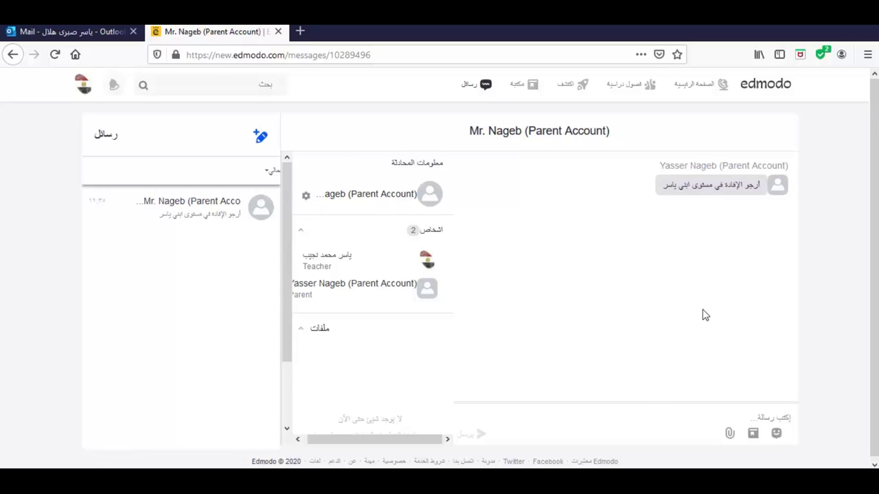
pyautogui.click(702, 414)
pyautogui.write('حصل على 16')
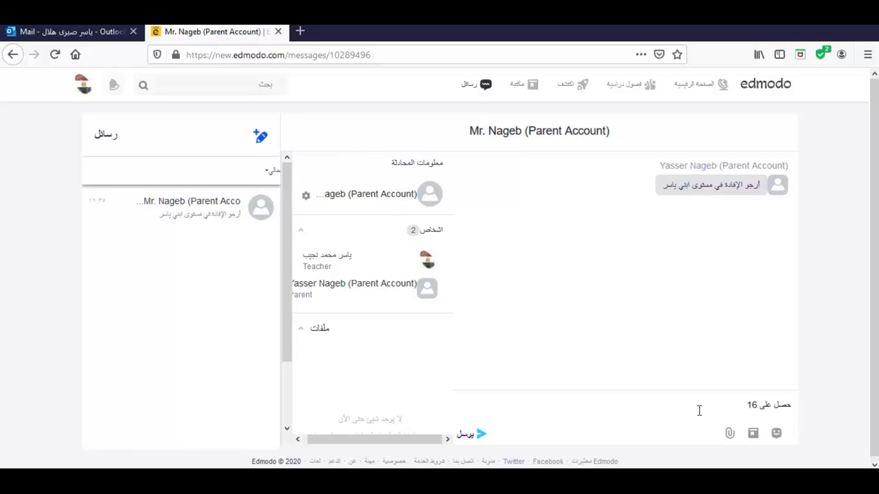
pyautogui.write('من 20')
pyautogui.press('Return')
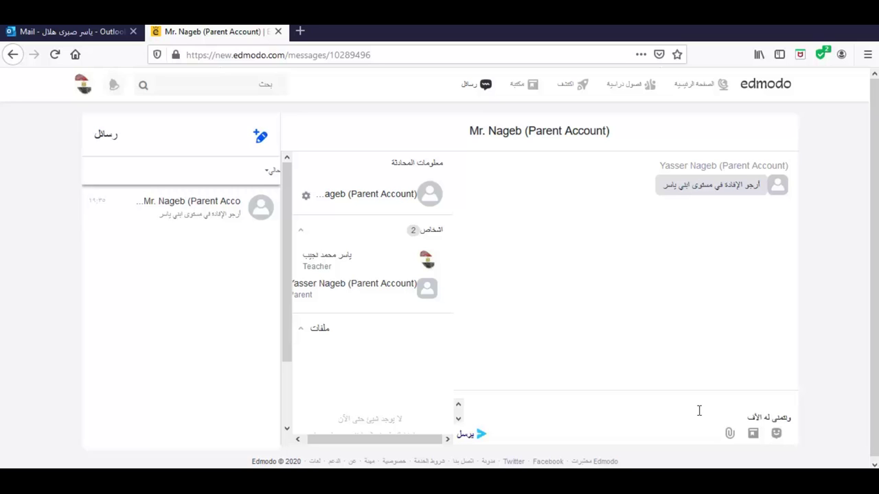
pyautogui.write('ونتمنى له الأفضل في المرات القادمة')
pyautogui.press('Return')
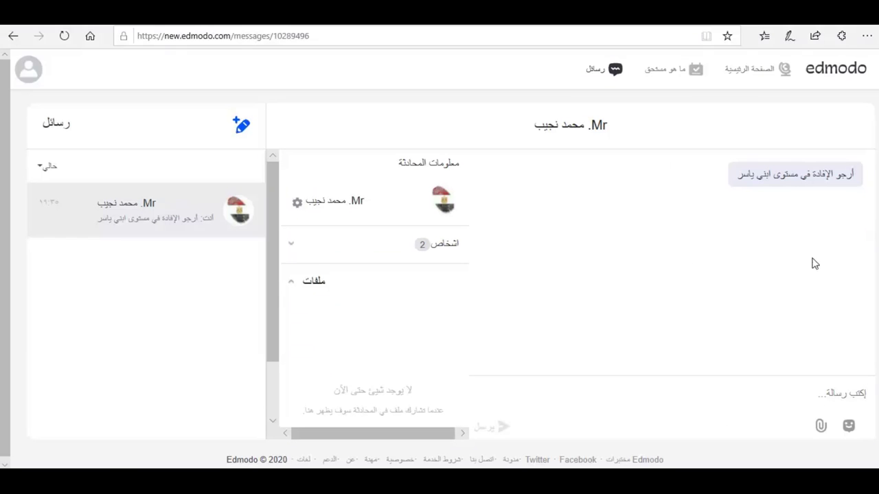
# Step: Switch to the parent account in Microsoft Edge and refresh the conversation with the teacher
pyautogui.click(70, 43)
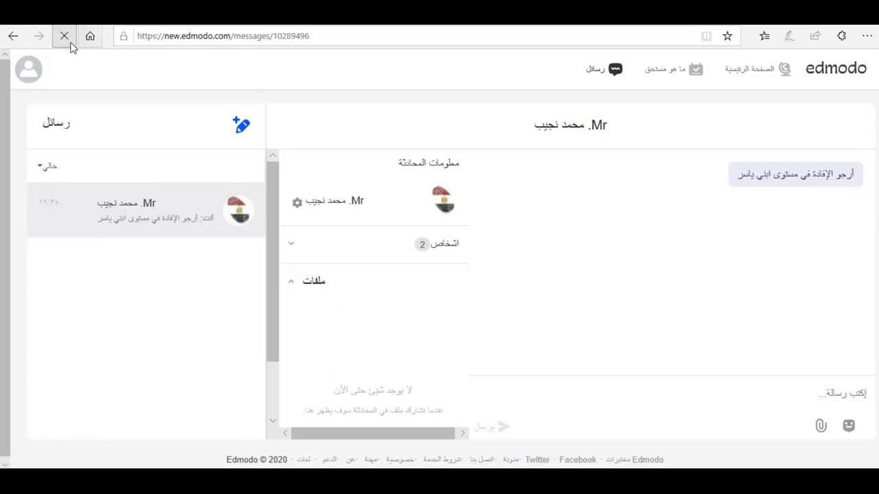